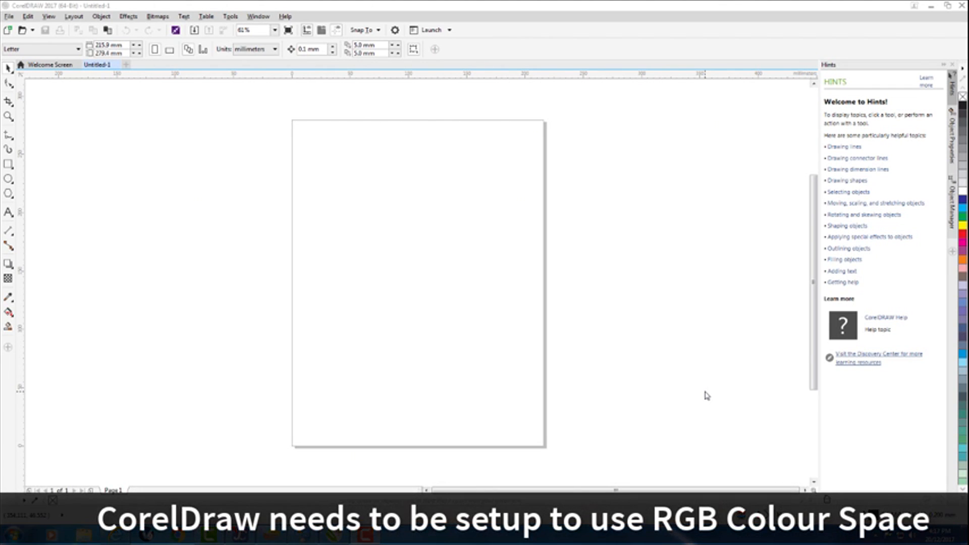
Check the primary color mode in the document color settings and leave them unchanged
click(230, 17)
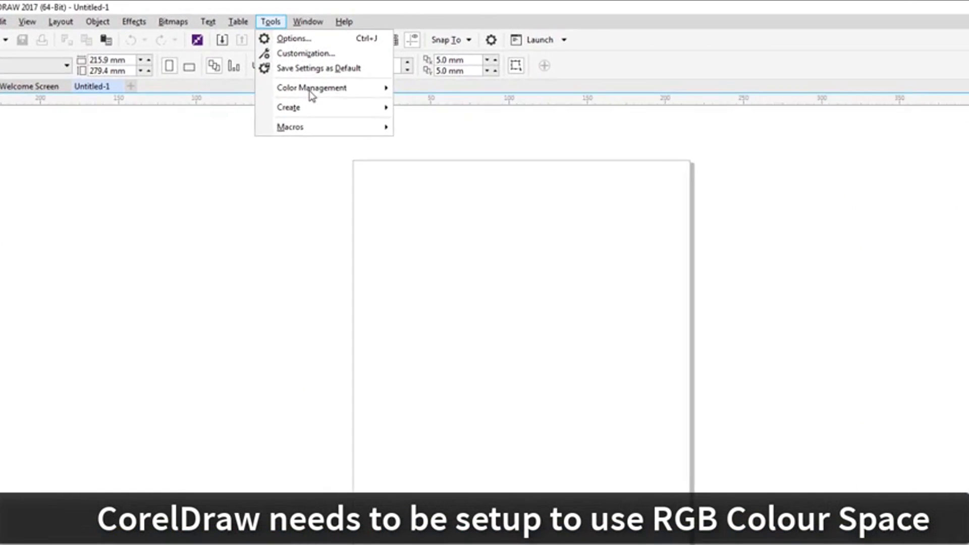
mouse_move(311, 91)
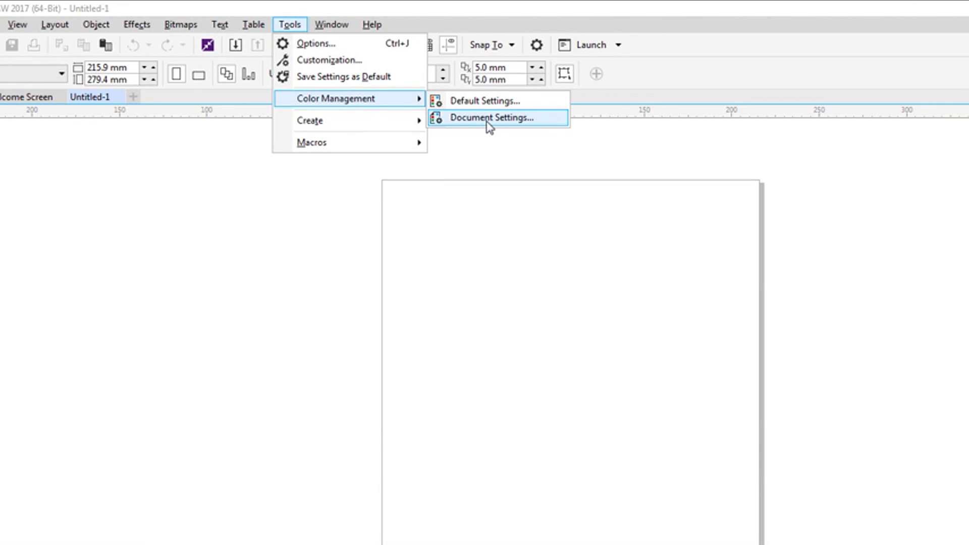
click(489, 118)
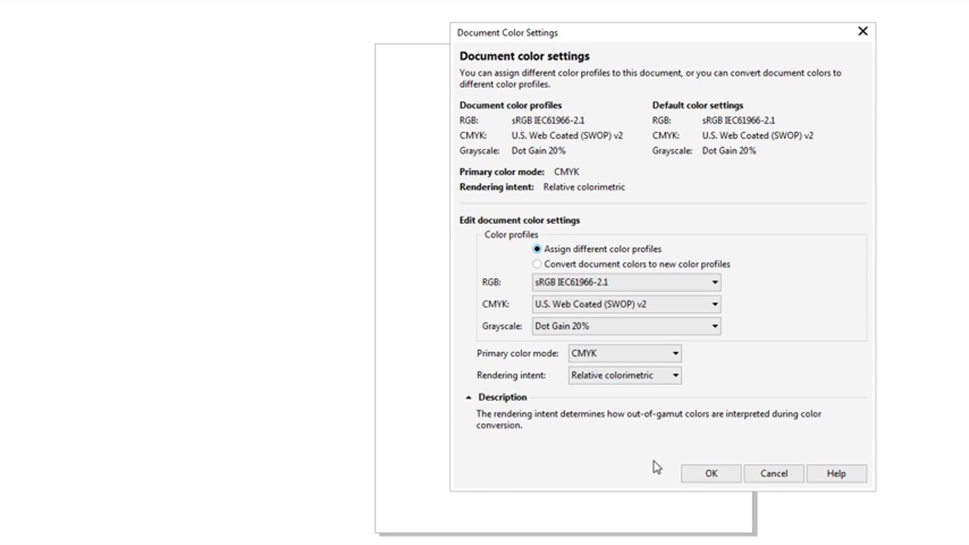
click(769, 473)
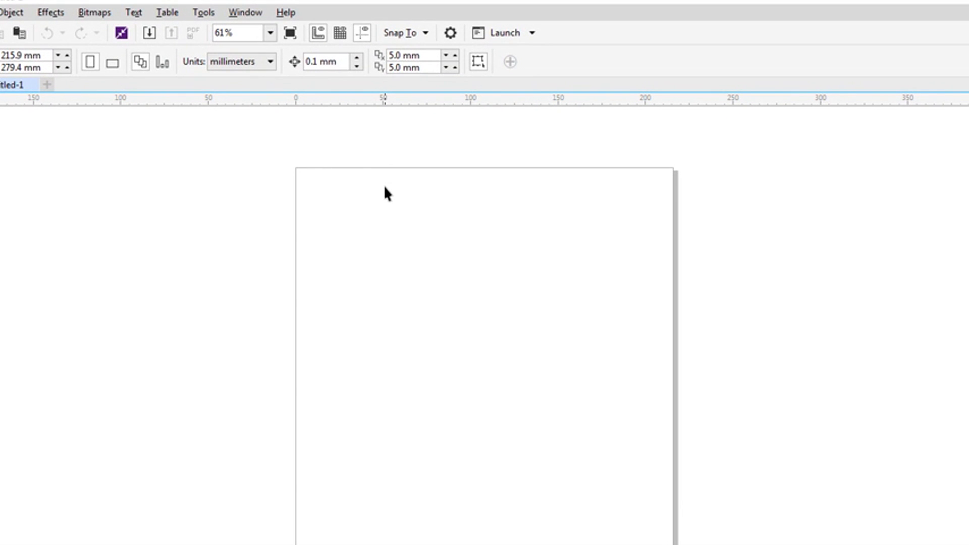
Set the primary color mode to RGB in the default color management settings
click(206, 12)
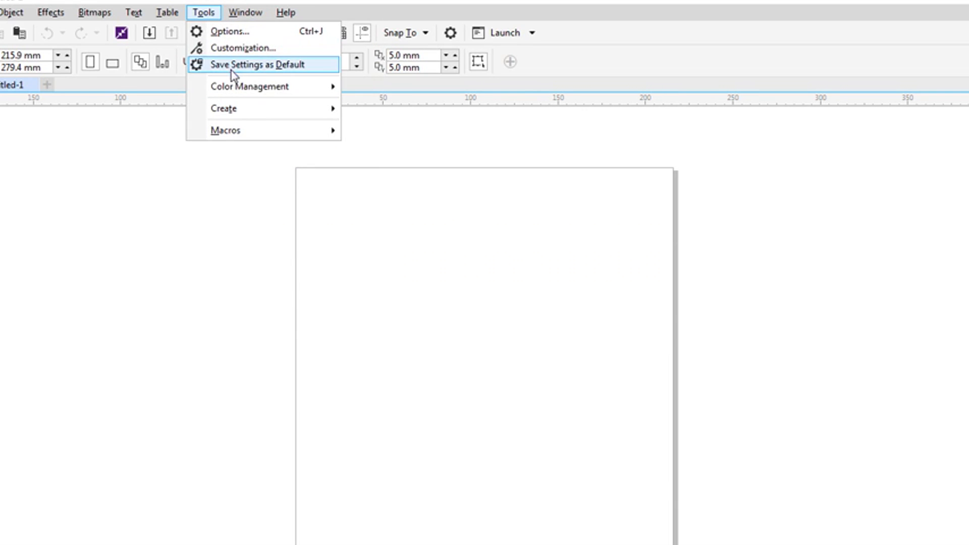
mouse_move(238, 86)
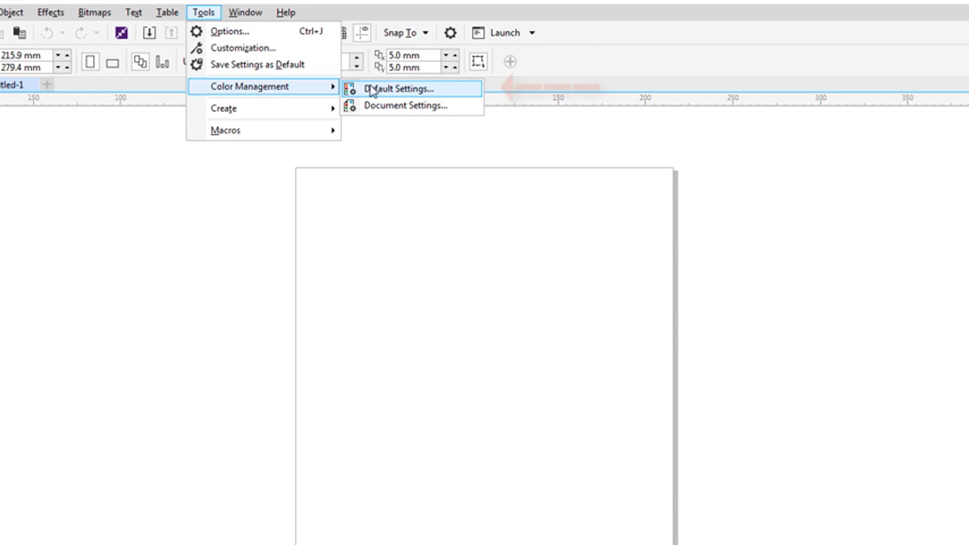
click(414, 96)
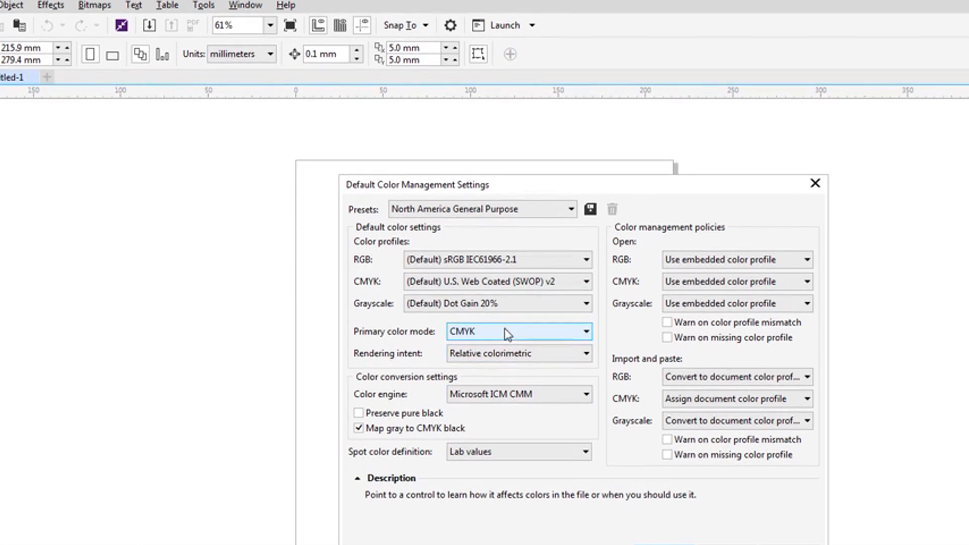
click(508, 309)
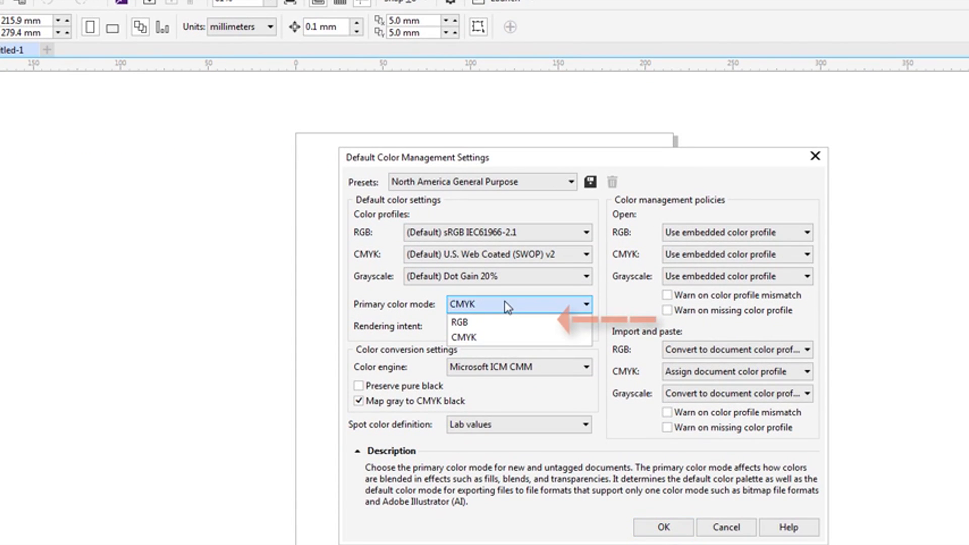
click(504, 329)
Set the default color engine to None and disable Map gray to CMYK black
click(509, 368)
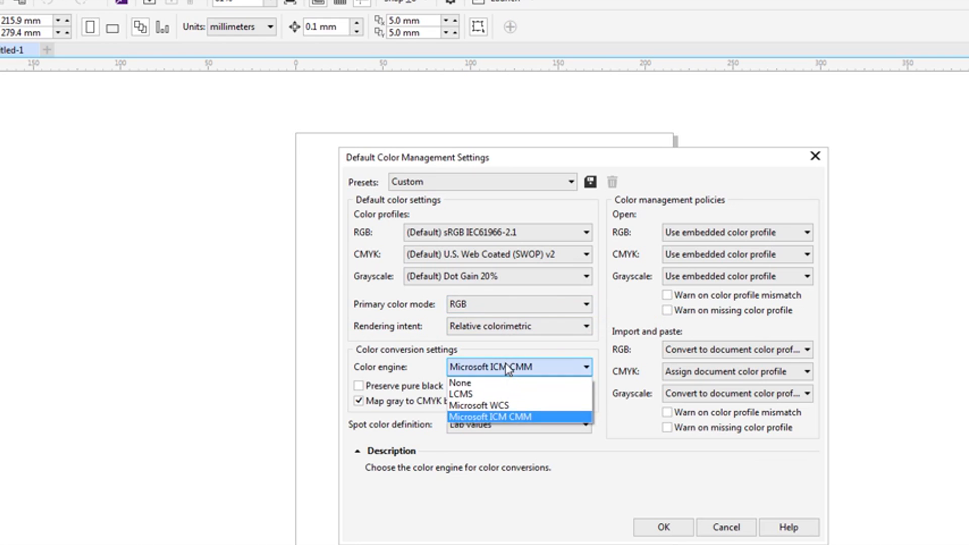
click(498, 383)
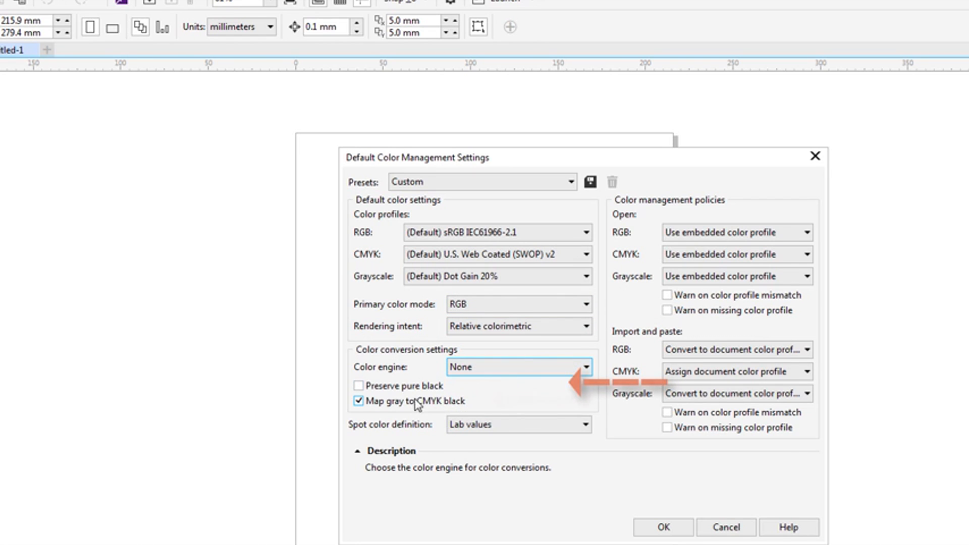
click(373, 402)
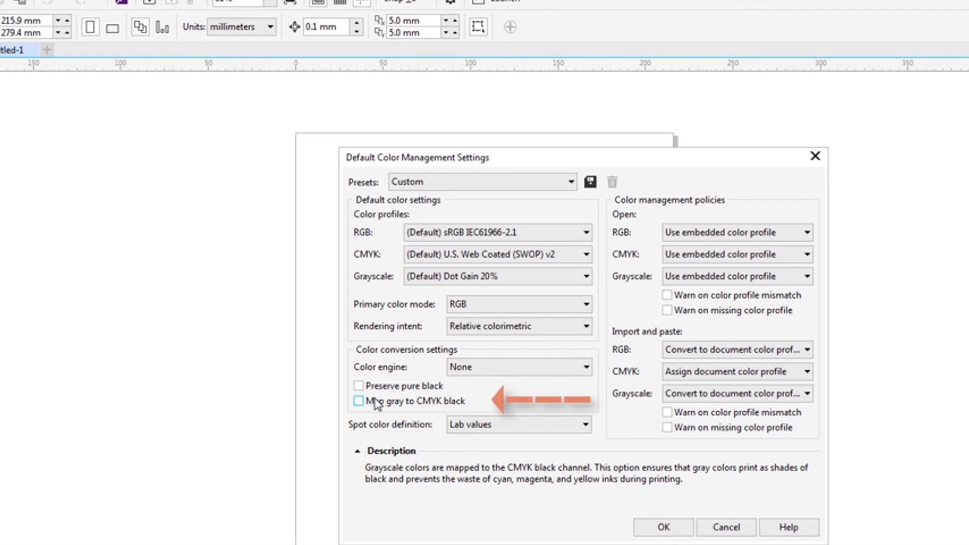
Set the spot color definition to RGB values and apply the default color management settings
click(473, 428)
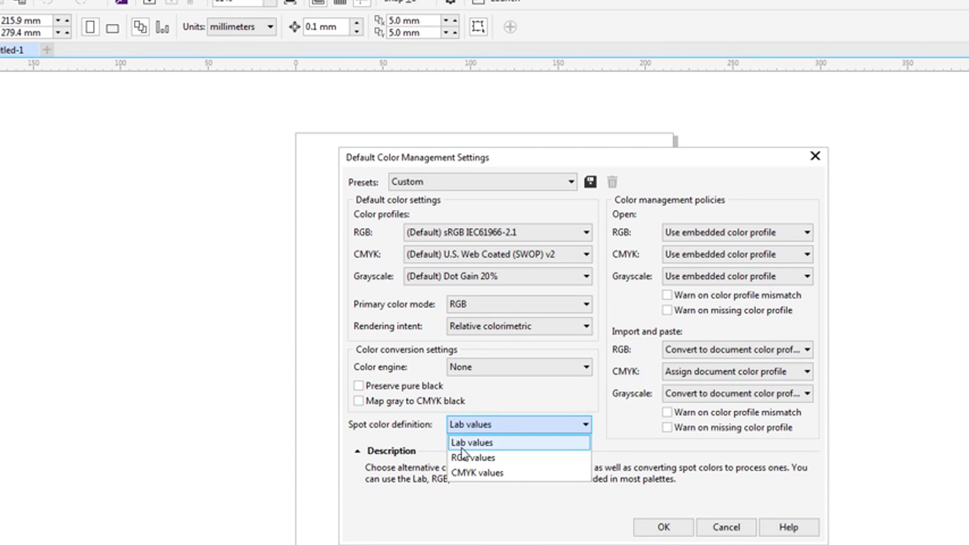
click(487, 457)
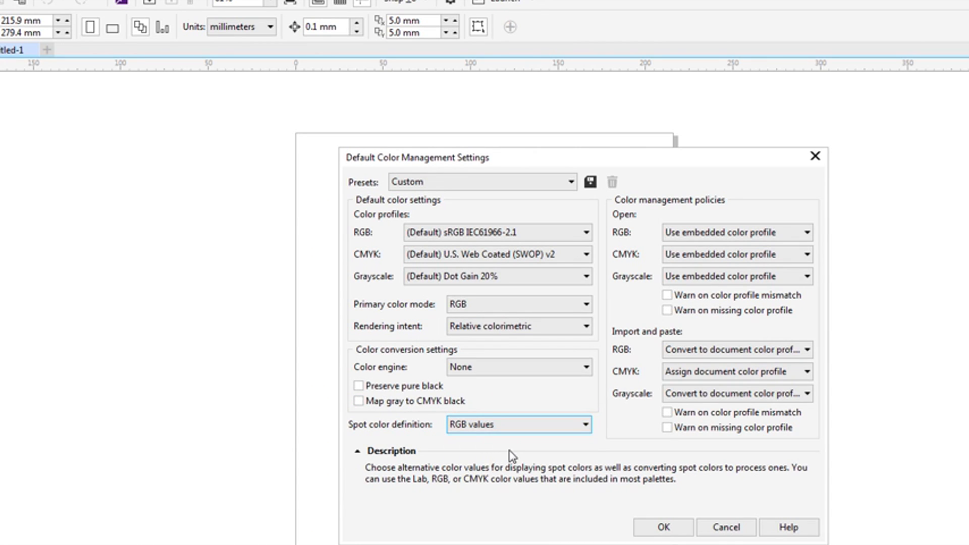
click(664, 527)
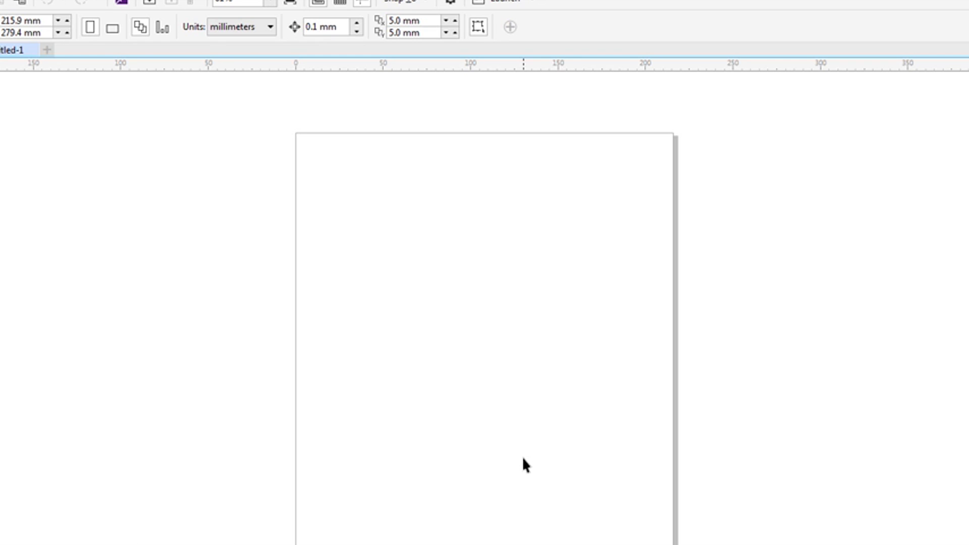
Close all open documents and create a new blank document
click(12, 25)
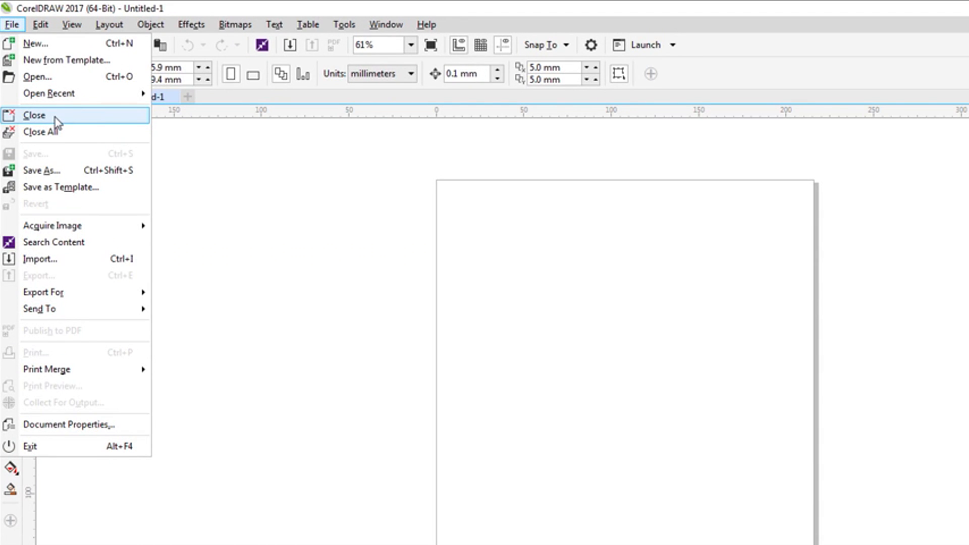
click(57, 121)
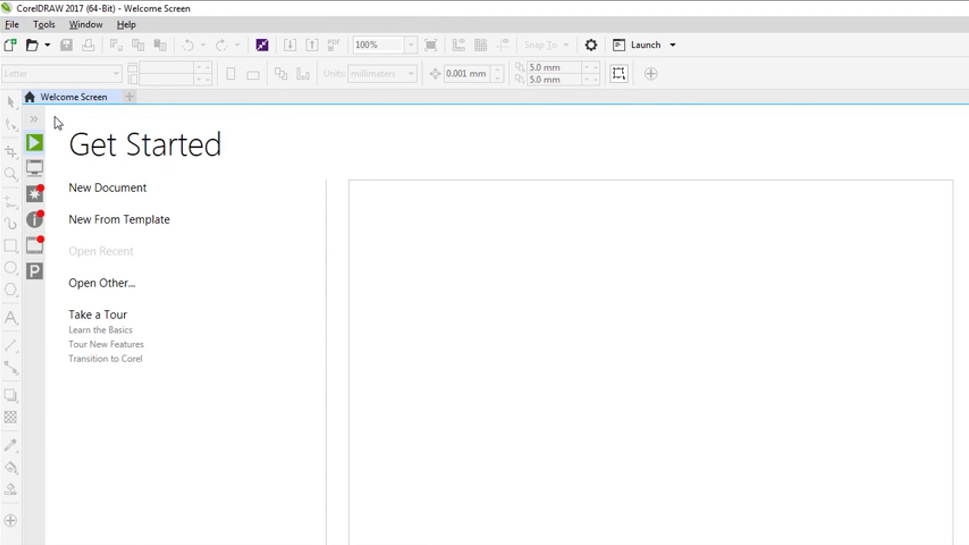
click(103, 189)
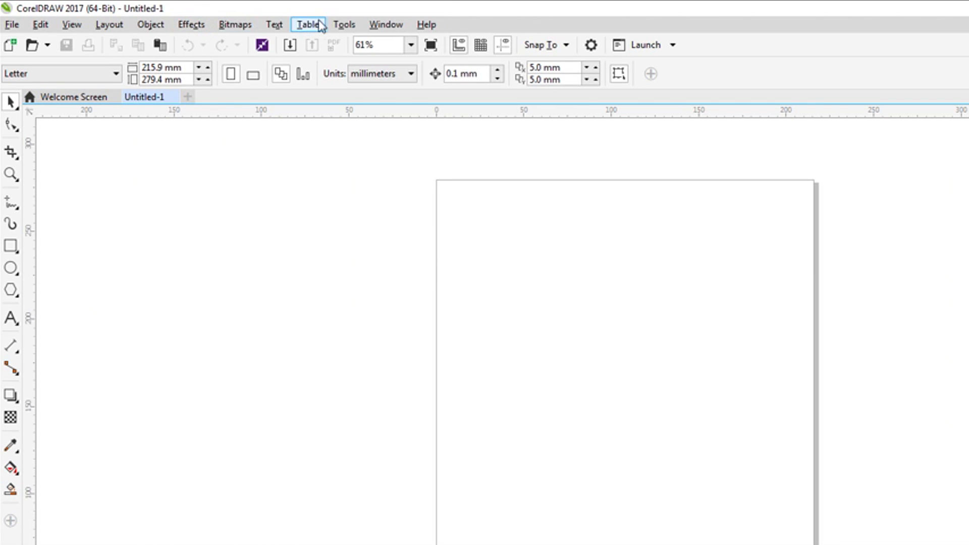
Check the new document's primary color mode in its document color settings
click(344, 25)
mouse_move(392, 99)
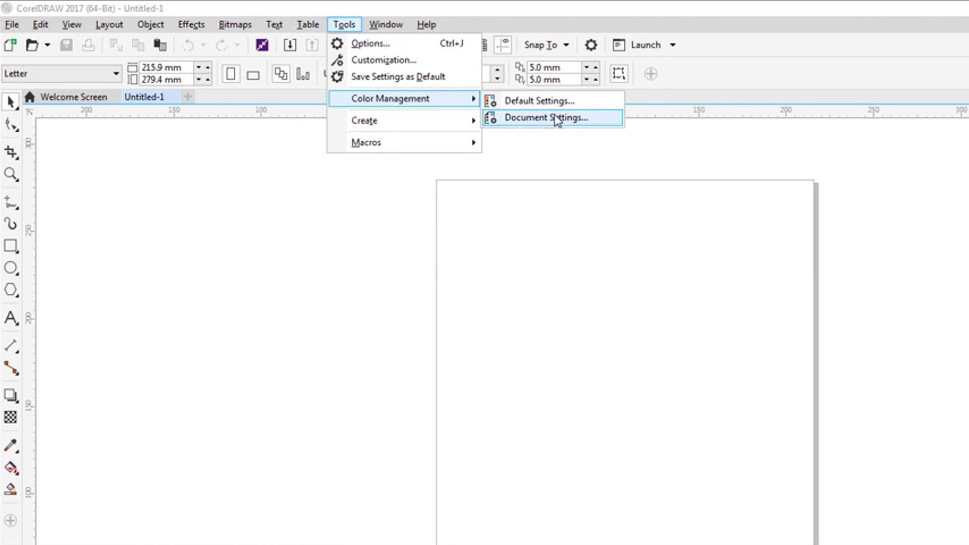
click(553, 120)
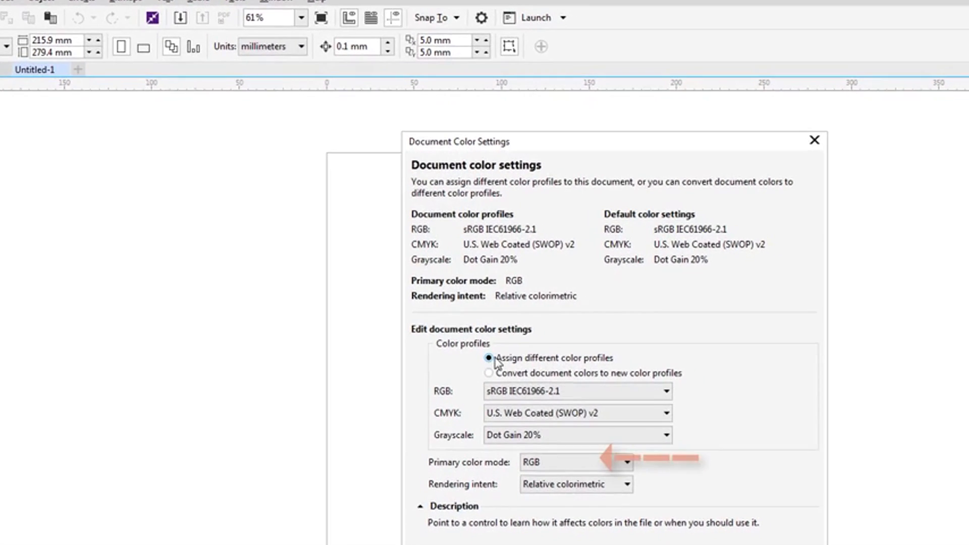
click(708, 544)
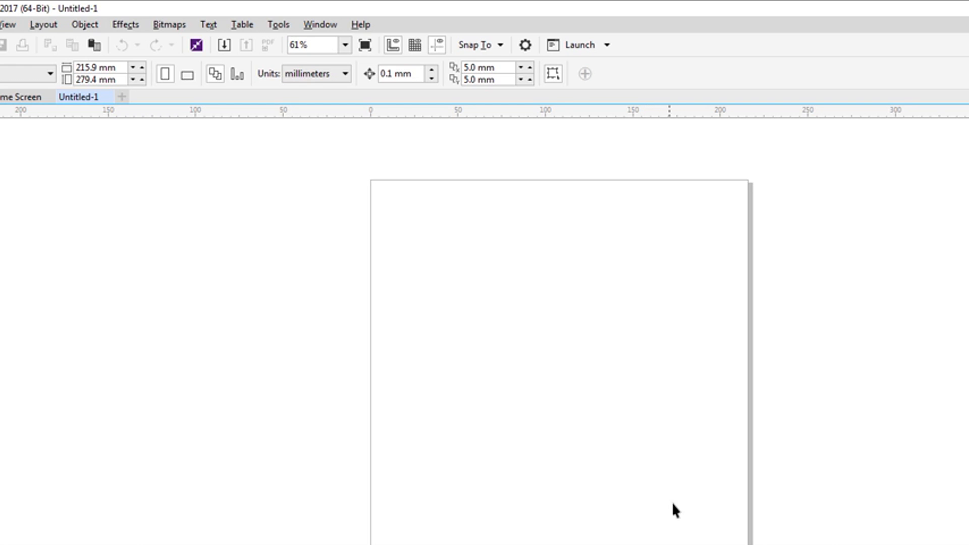
Show the Object Styles docker
click(279, 25)
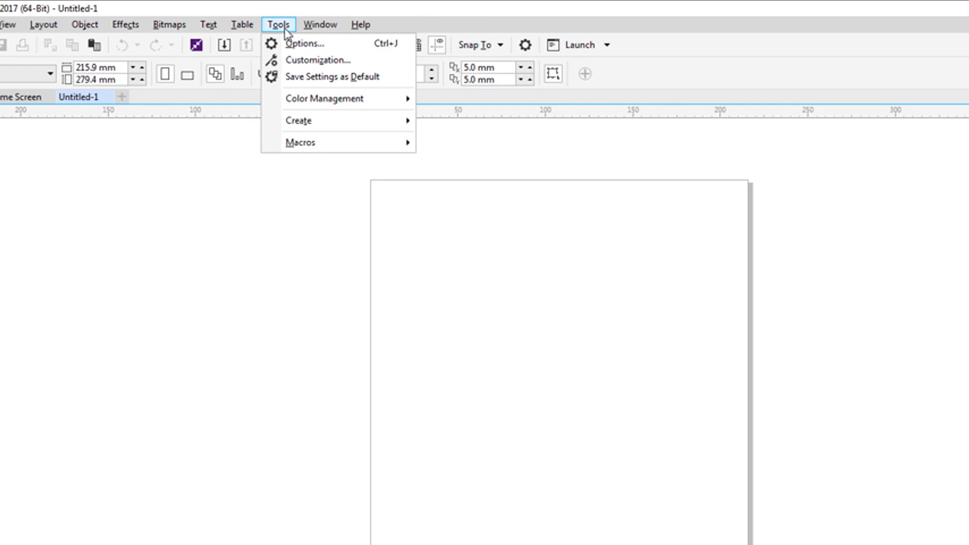
click(320, 25)
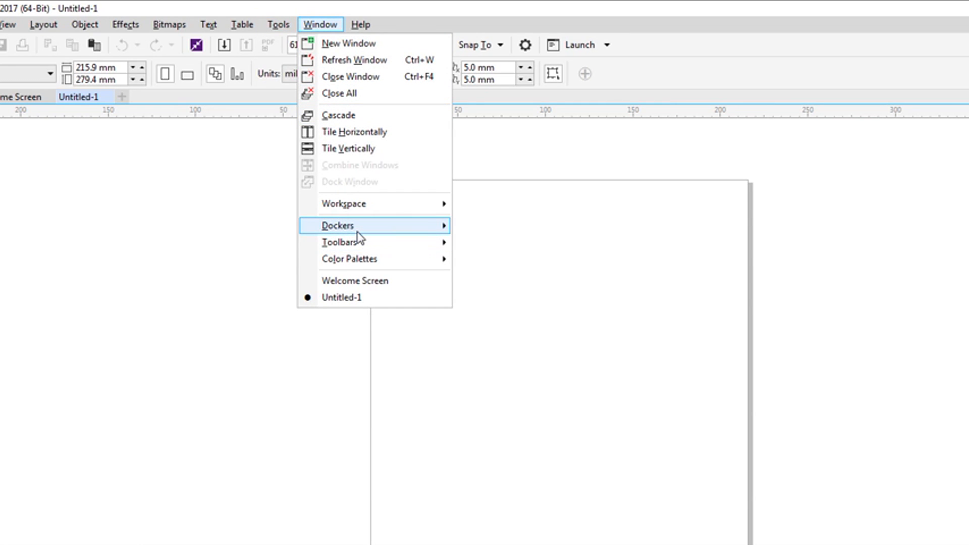
mouse_move(357, 234)
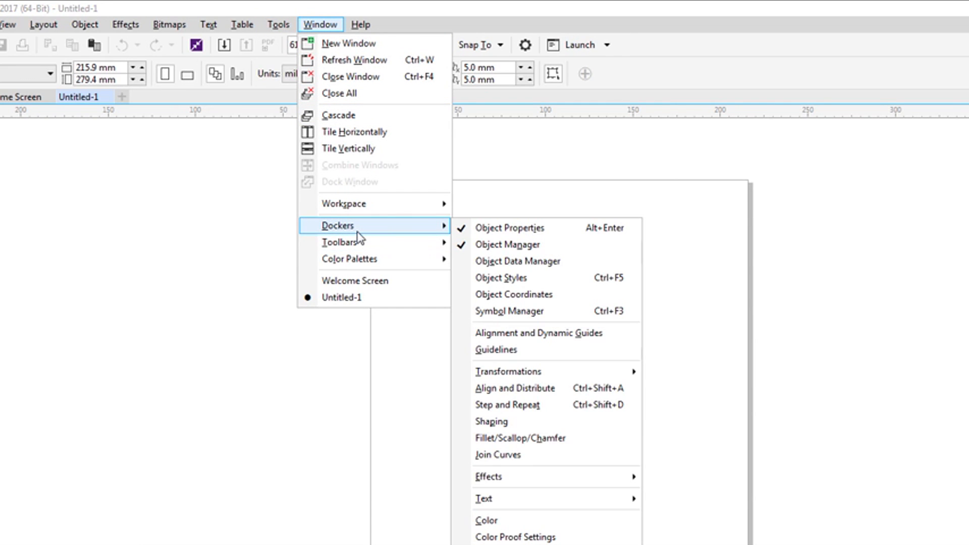
click(521, 285)
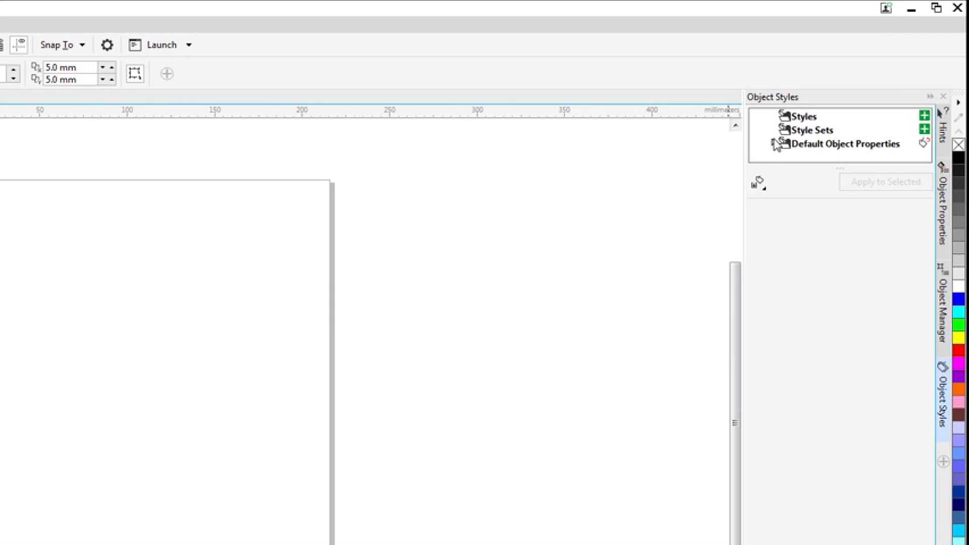
Set the outline color of the Graphic style under Default Object Properties to pure red, RGB 255, 0, 0
click(776, 144)
click(775, 144)
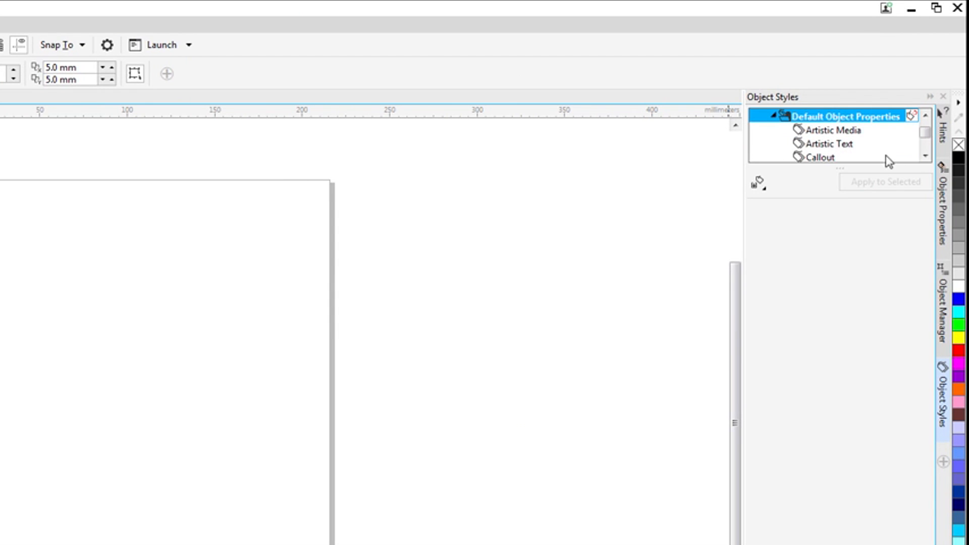
click(924, 157)
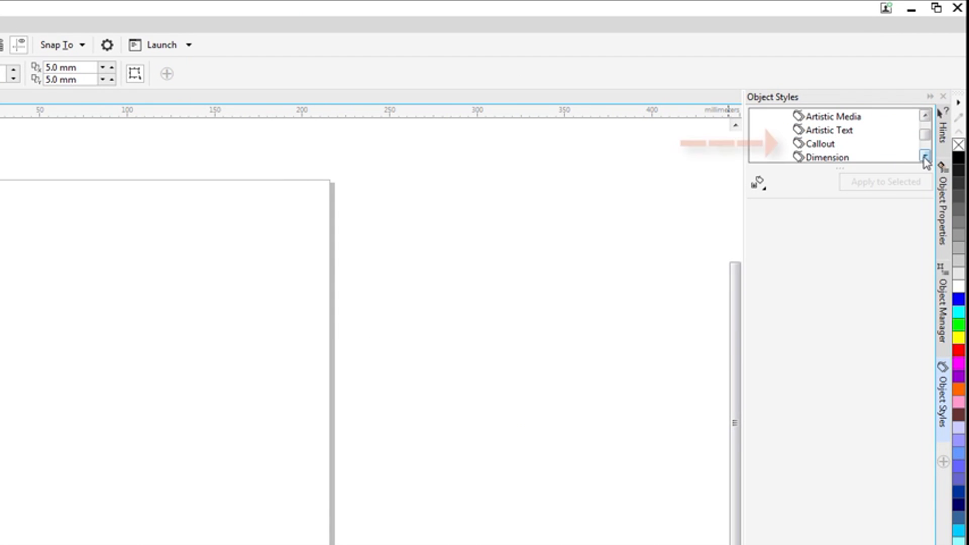
click(924, 157)
click(924, 157)
click(840, 146)
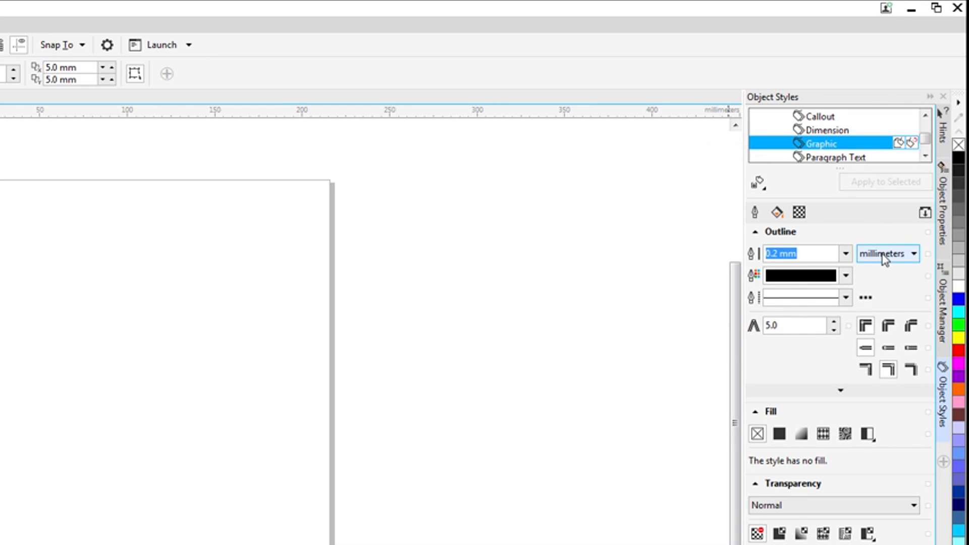
click(847, 276)
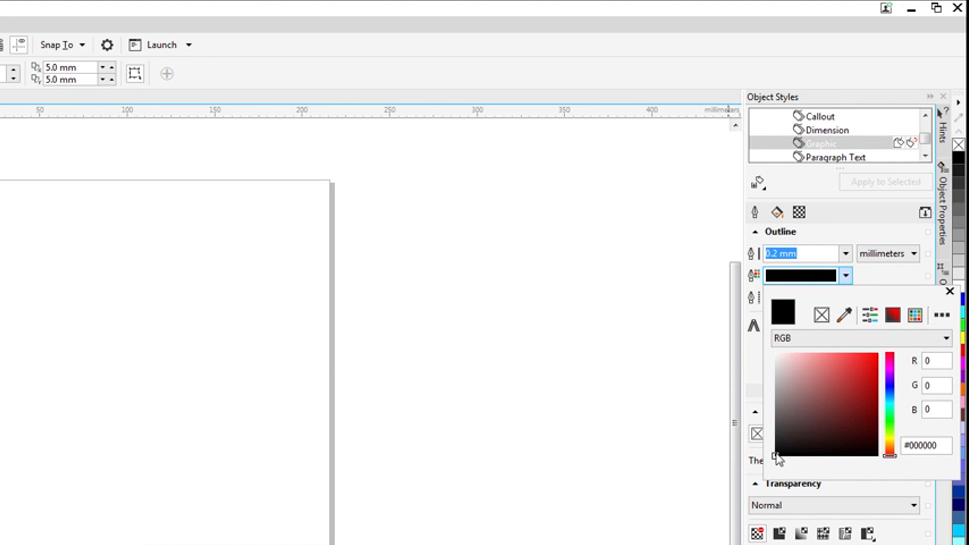
click(863, 383)
drag(864, 383, 885, 328)
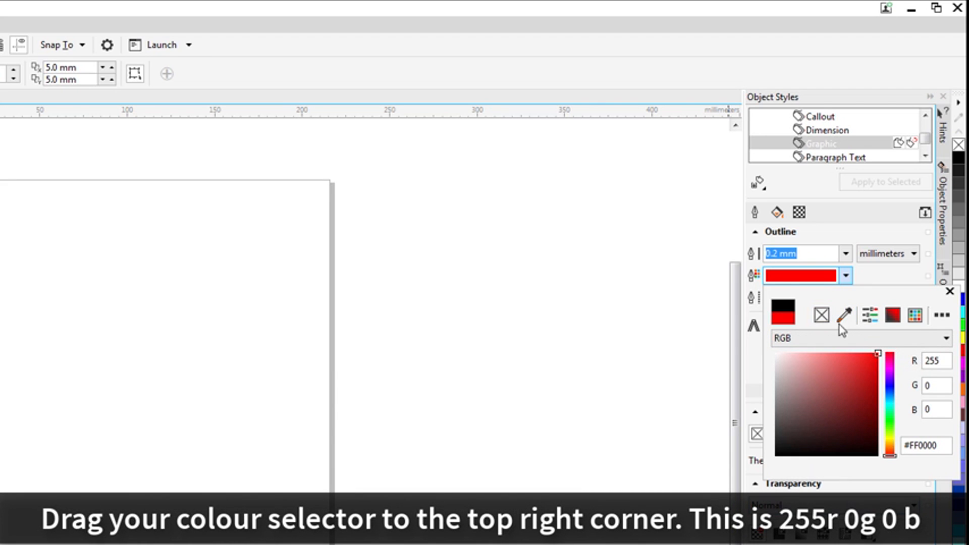
click(827, 237)
click(826, 233)
Switch the Graphic style's outline units to inches and set its outline width to Hairline
click(756, 212)
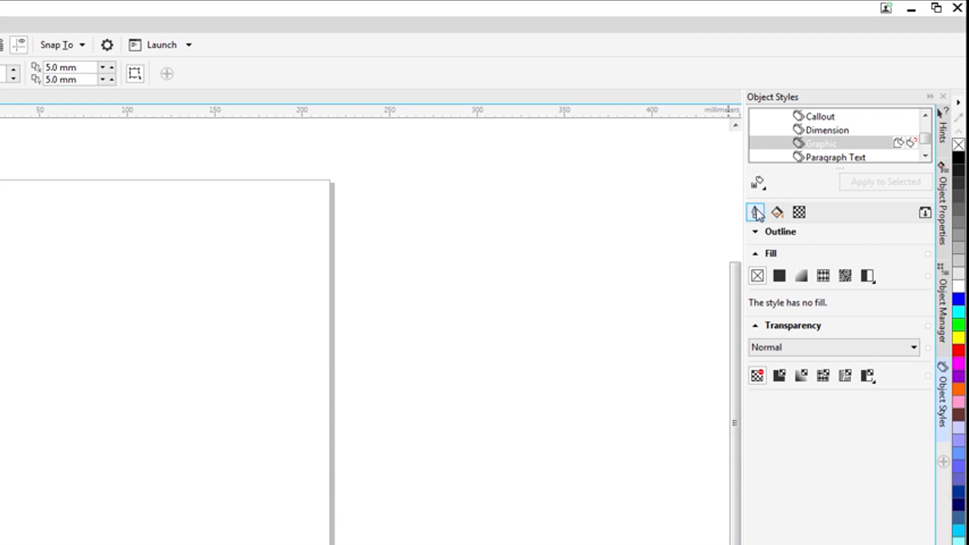
click(883, 255)
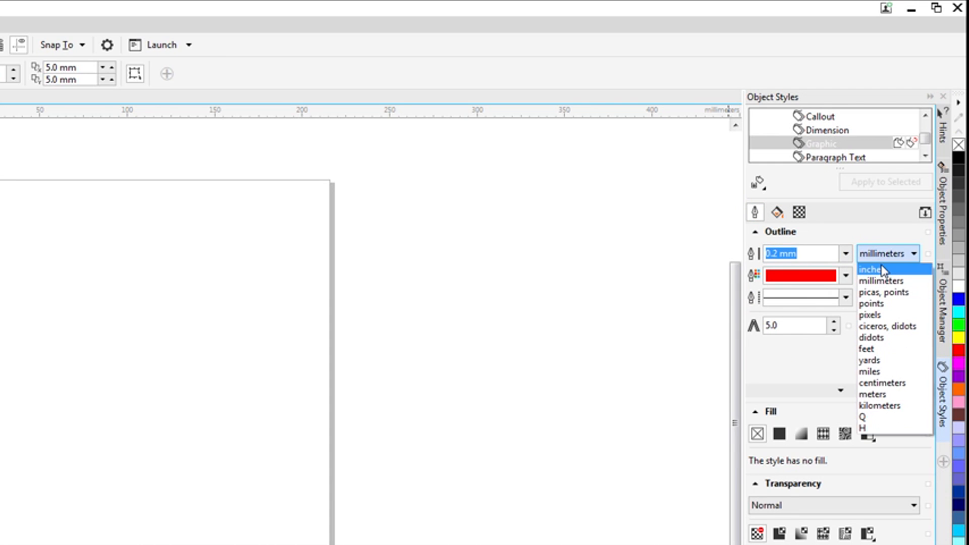
click(883, 270)
click(846, 254)
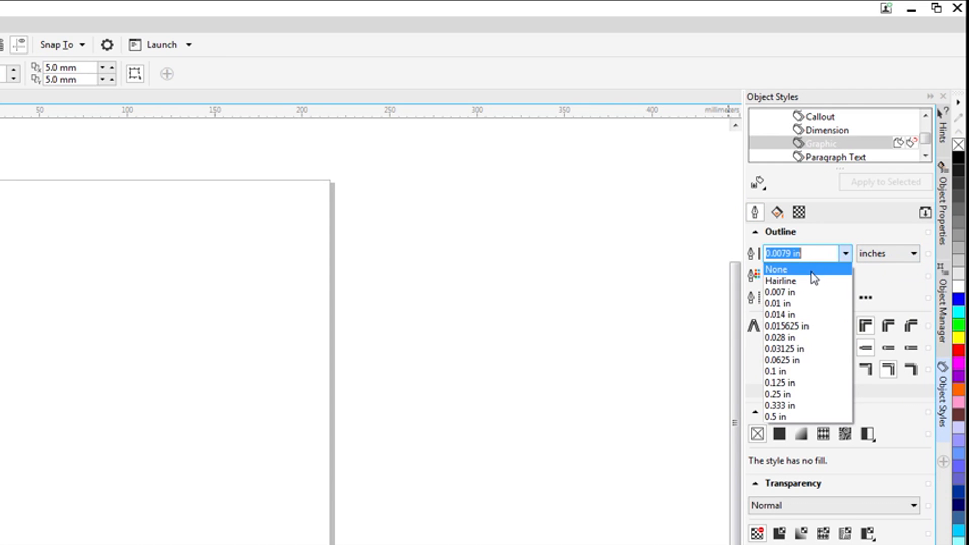
click(809, 282)
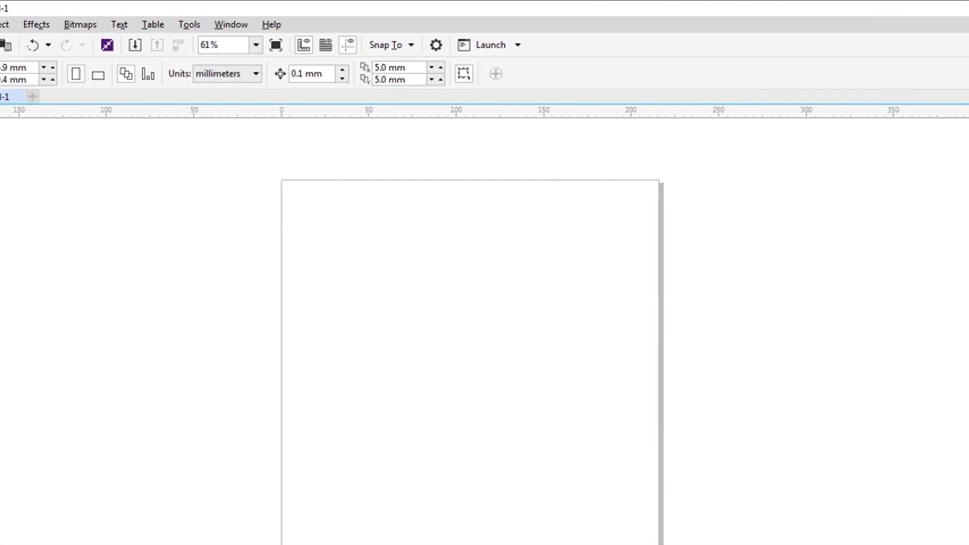
Draw a rectangle about 90 mm wide and 83 mm high on the page
click(11, 246)
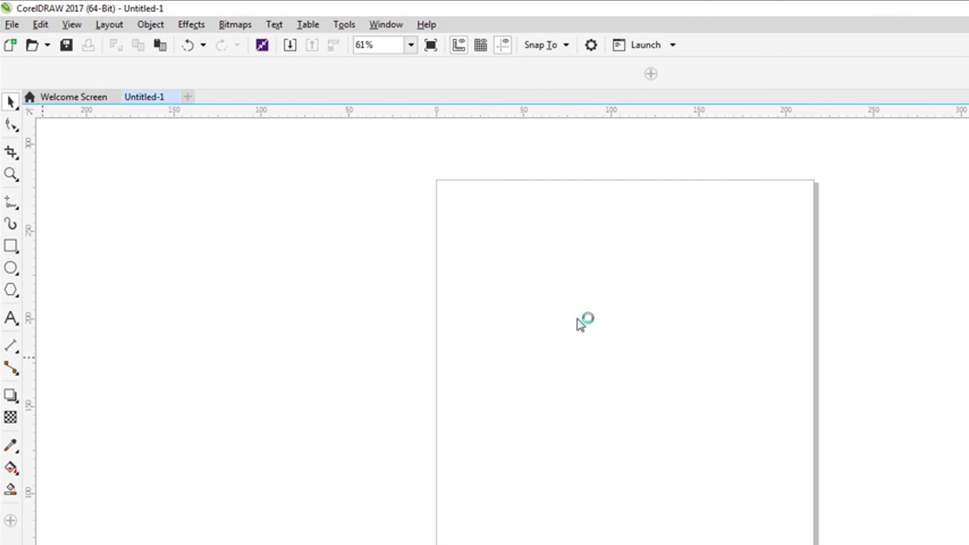
drag(478, 299, 639, 446)
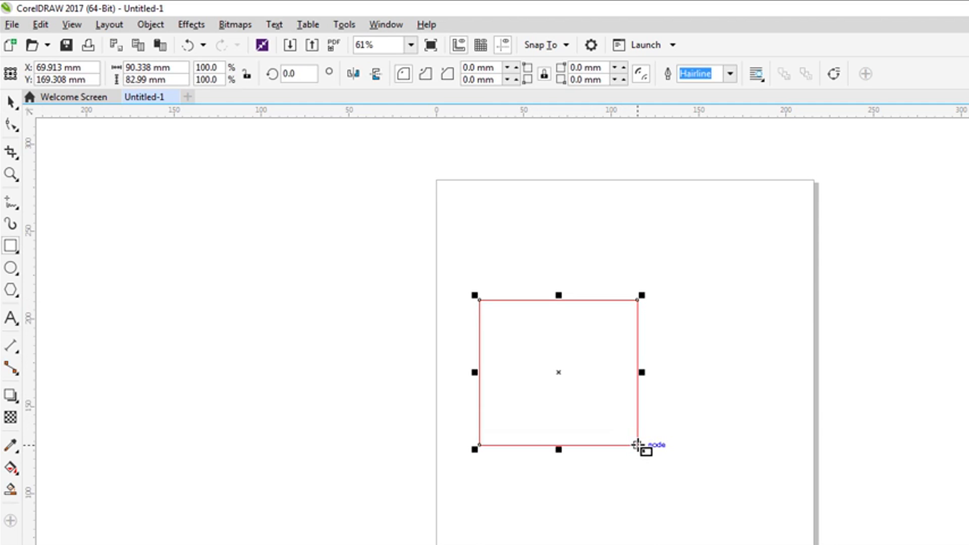
Save the red hairline Graphic style for new documents by setting only the default object properties as New Document Defaults
key(space)
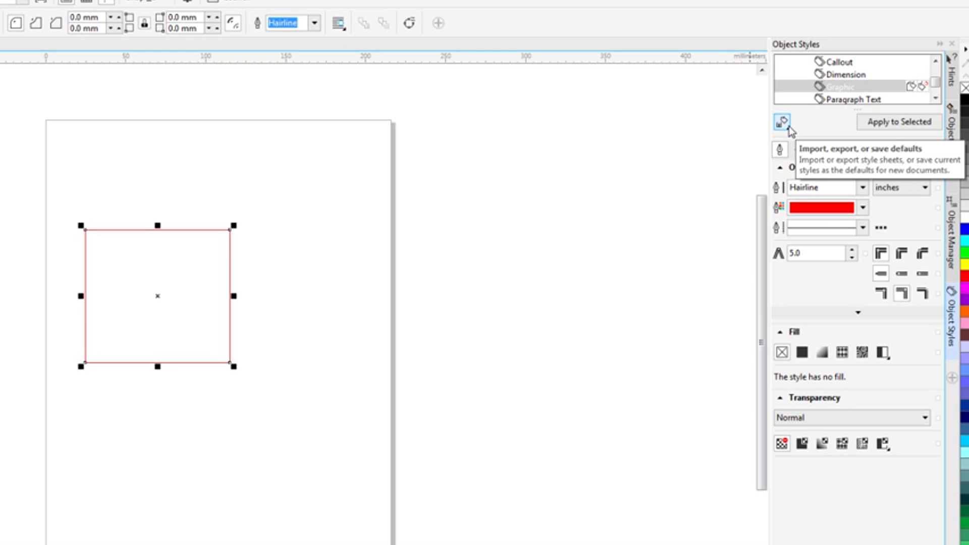
click(789, 127)
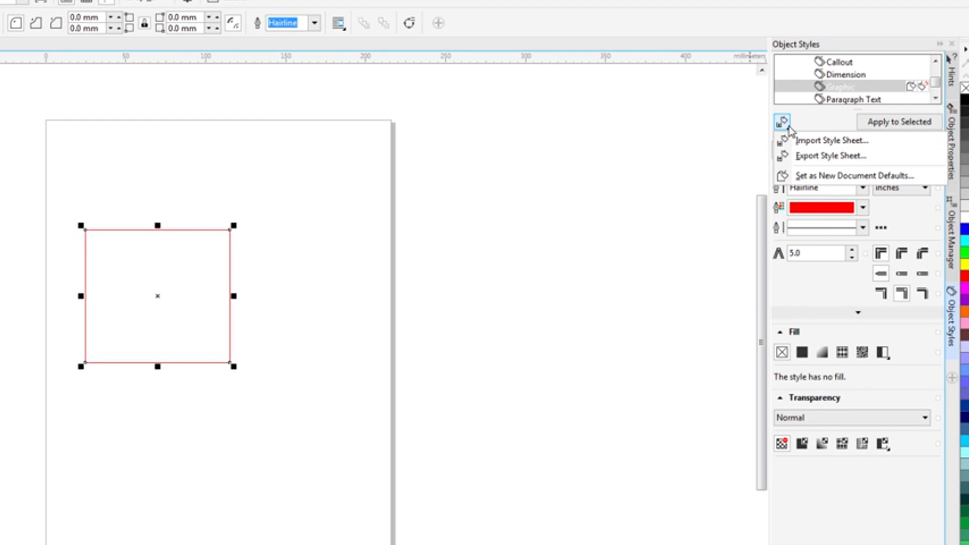
click(823, 177)
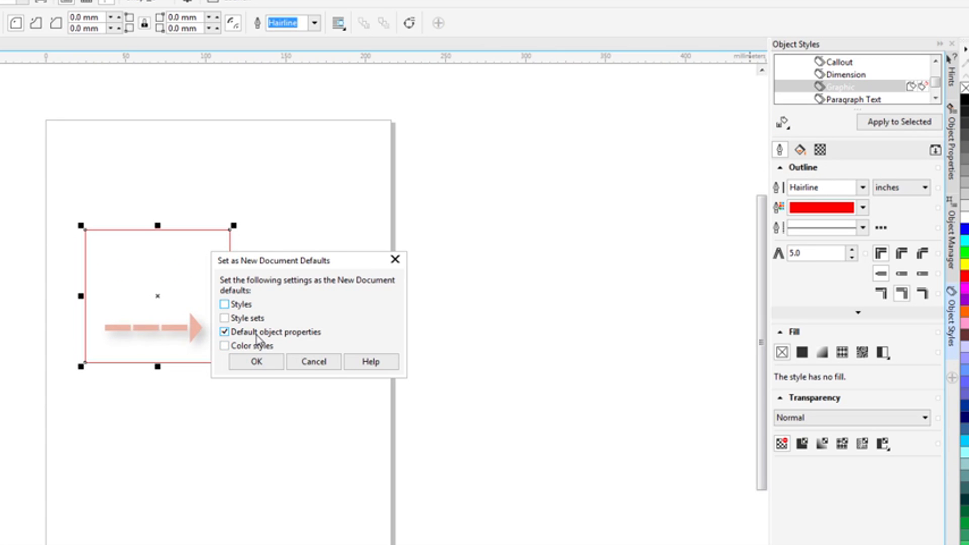
click(262, 362)
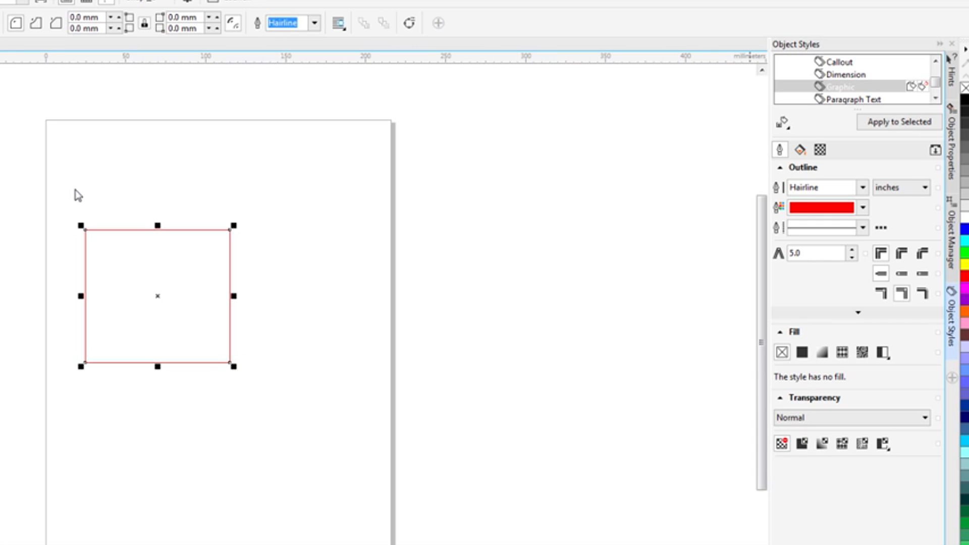
Delete the rectangle and draw an ellipse about 98 mm wide and 90 mm high on the page
key(Delete)
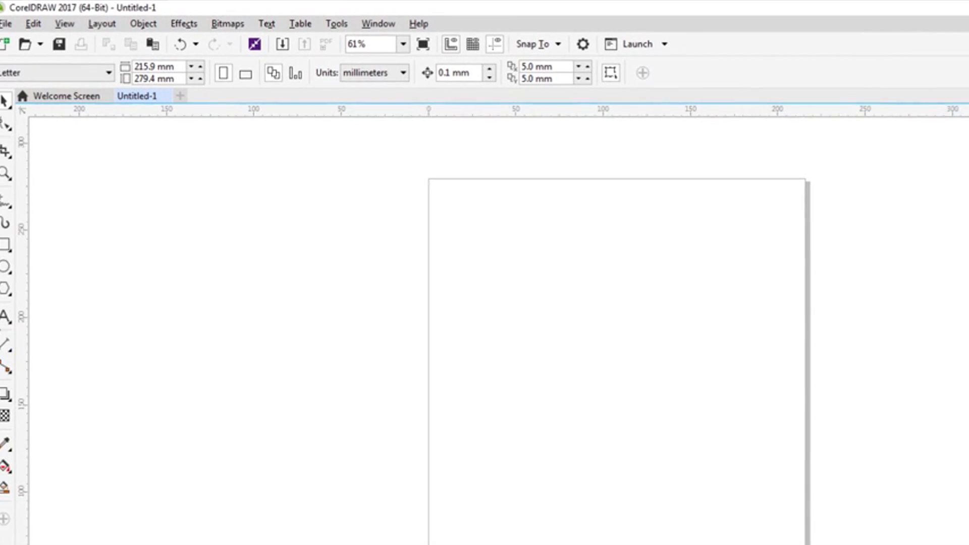
click(11, 268)
drag(503, 338, 678, 497)
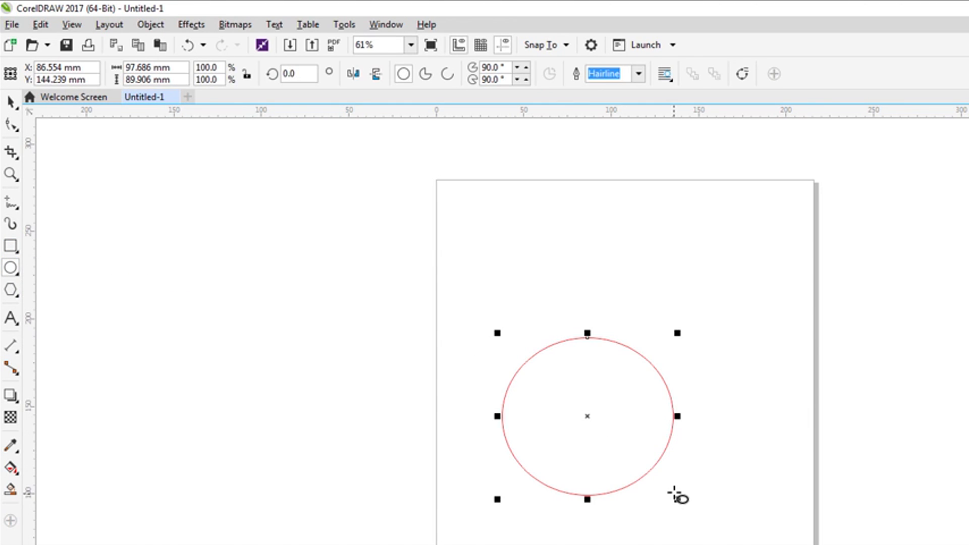
click(11, 102)
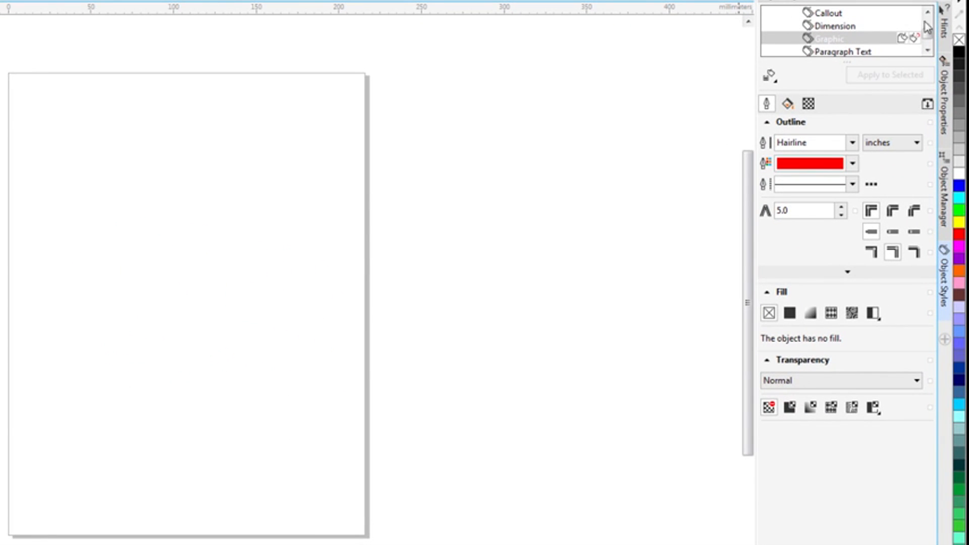
Set the paragraph alignment of the Artistic Text style under Default Object Properties to center
scroll(911, 36, up, 2)
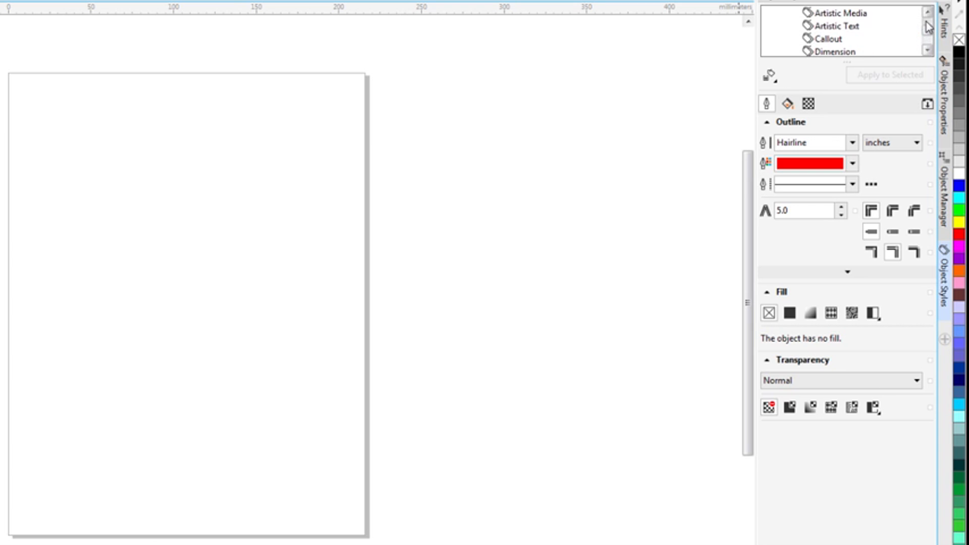
click(853, 27)
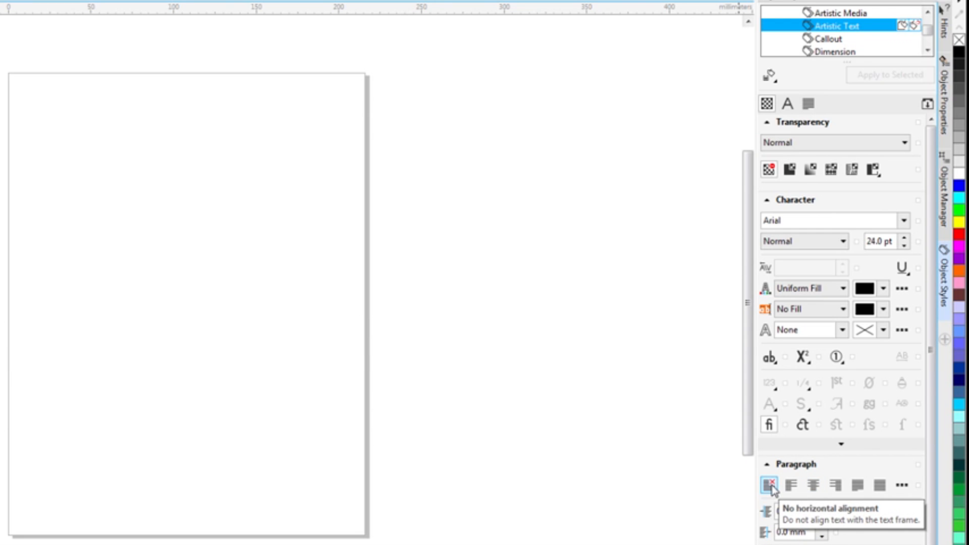
click(819, 489)
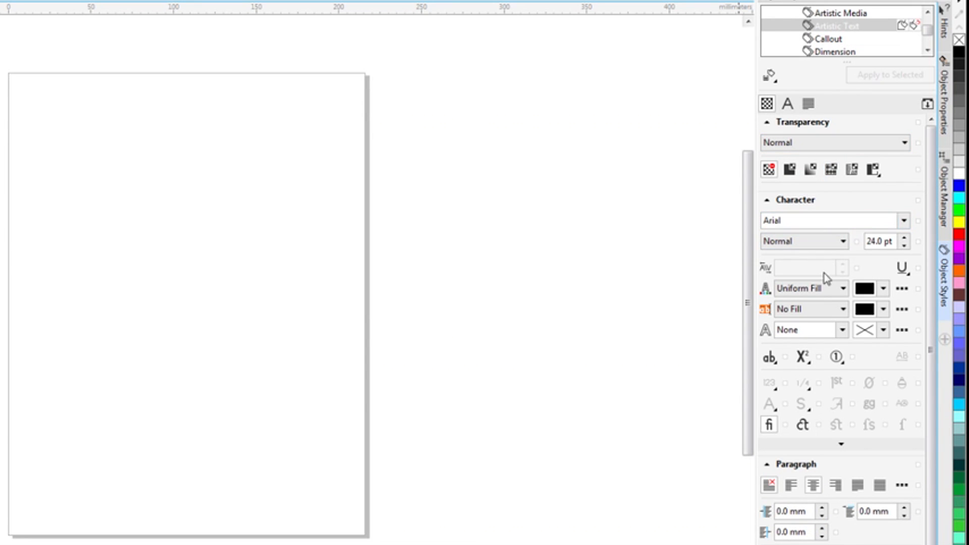
Save the centered Artistic Text setting as a New Document Default, including only the default object properties
click(774, 78)
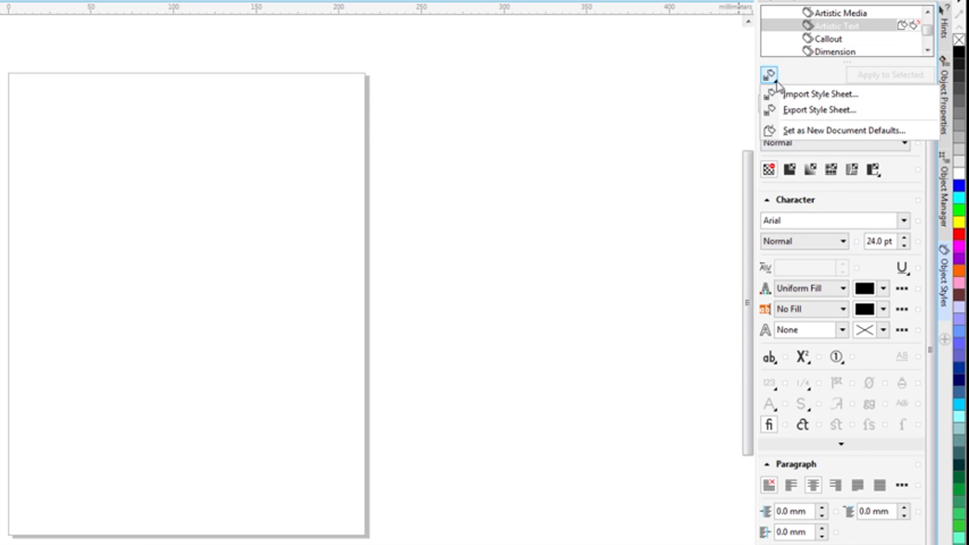
click(804, 133)
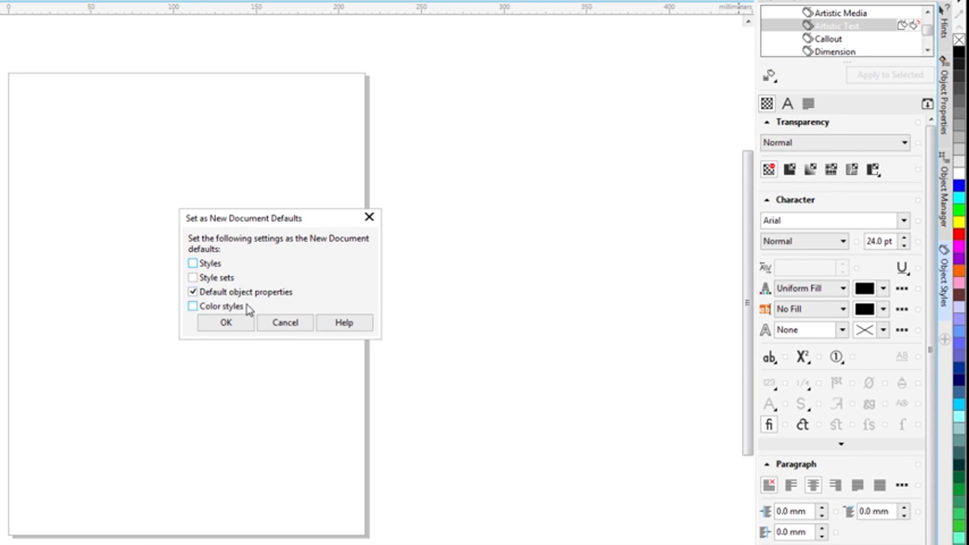
click(226, 323)
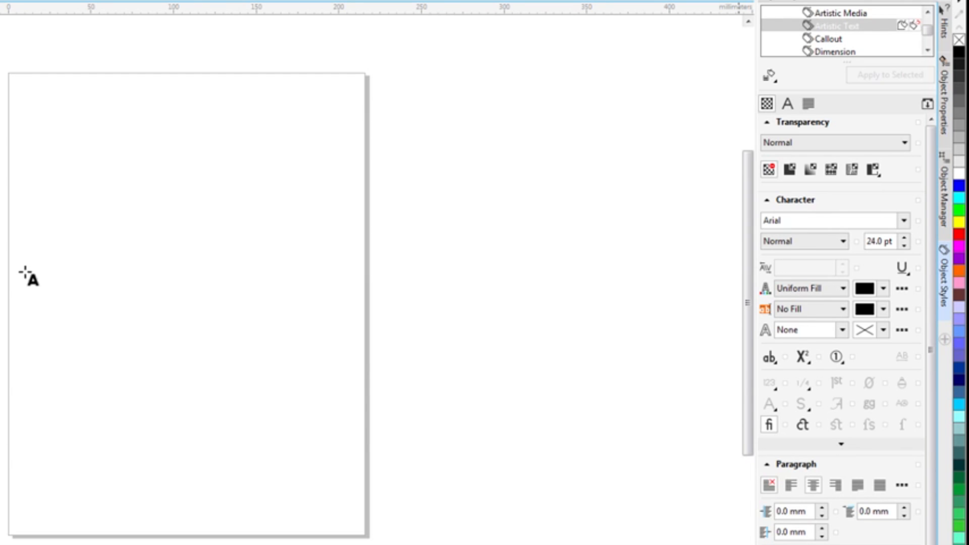
Add the artistic text "GHSHSHSDFFHSFD" on the page to test the centered alignment
click(126, 260)
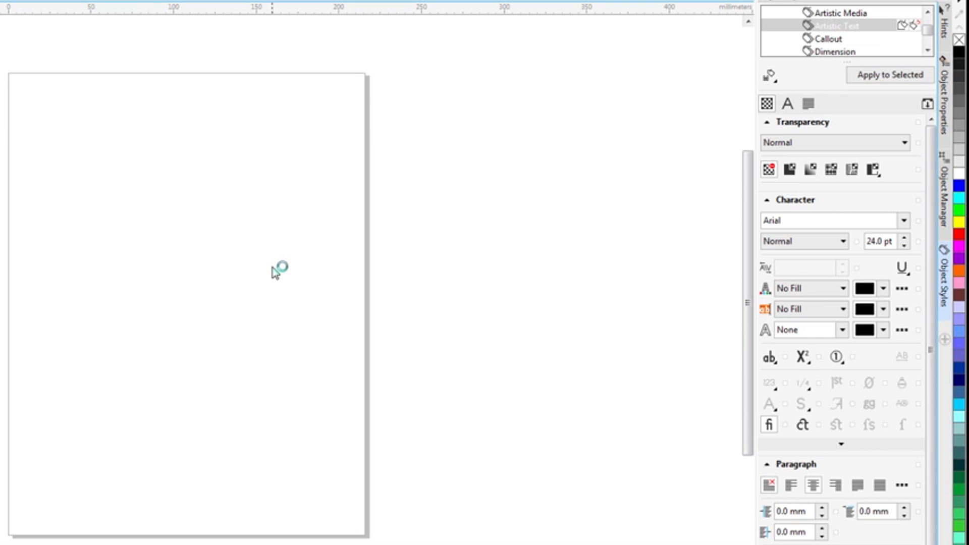
text(GHSHSHSDFFHSFD)
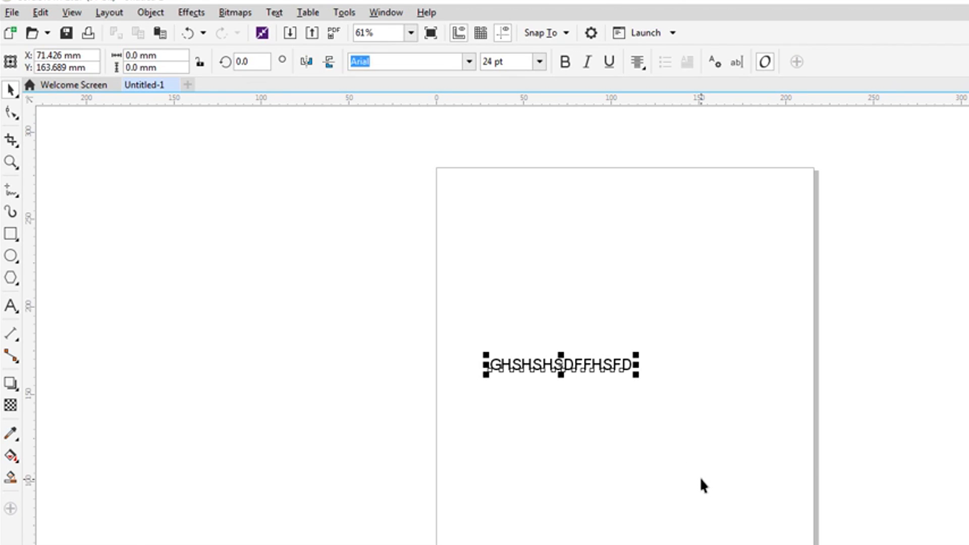
Review the global printing Driver Compatibility options for the Trotec Engraver v10.6.1 printer, then accept and close the options
click(349, 15)
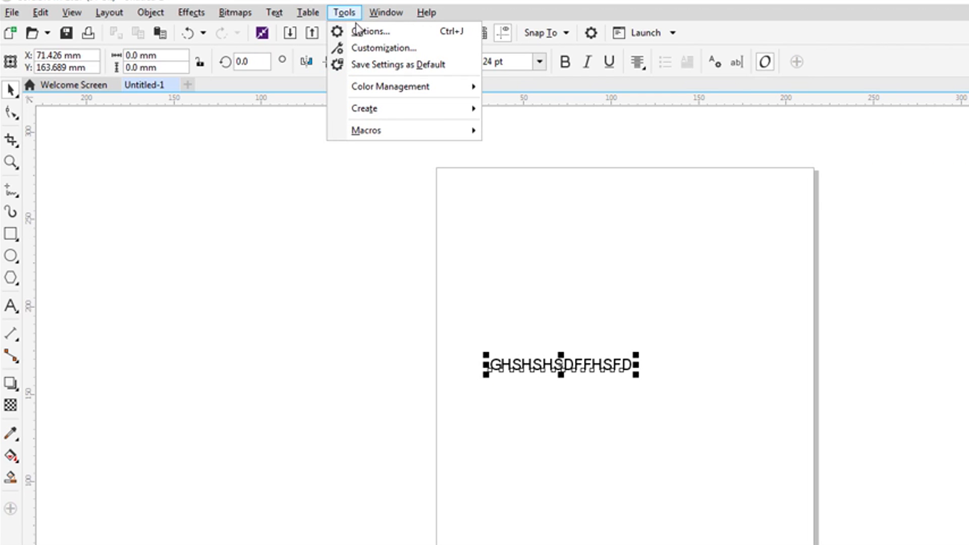
click(358, 32)
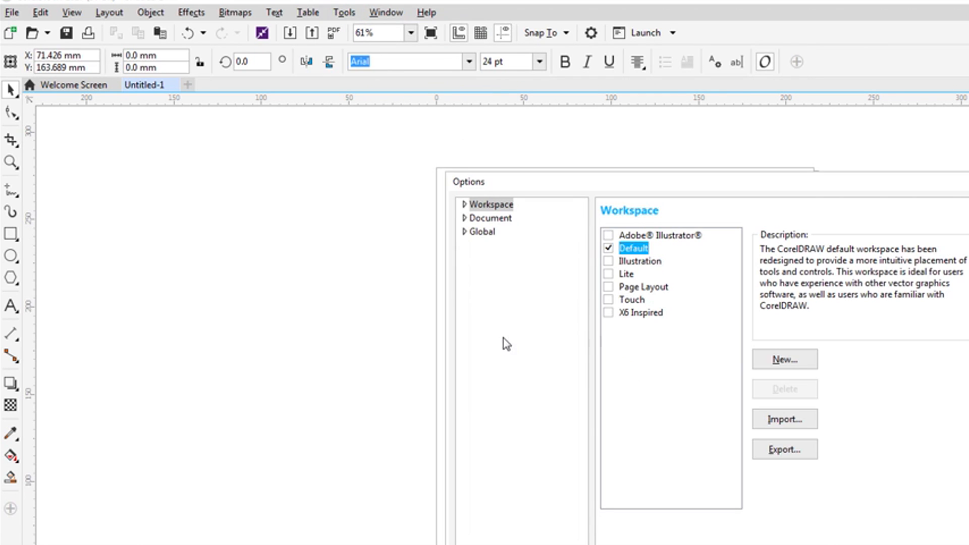
click(463, 232)
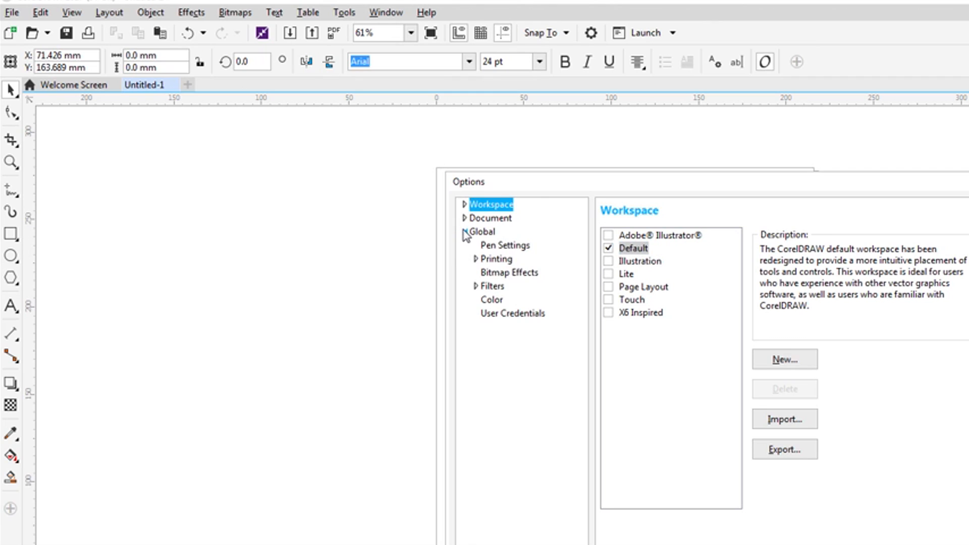
click(494, 263)
click(477, 260)
click(504, 275)
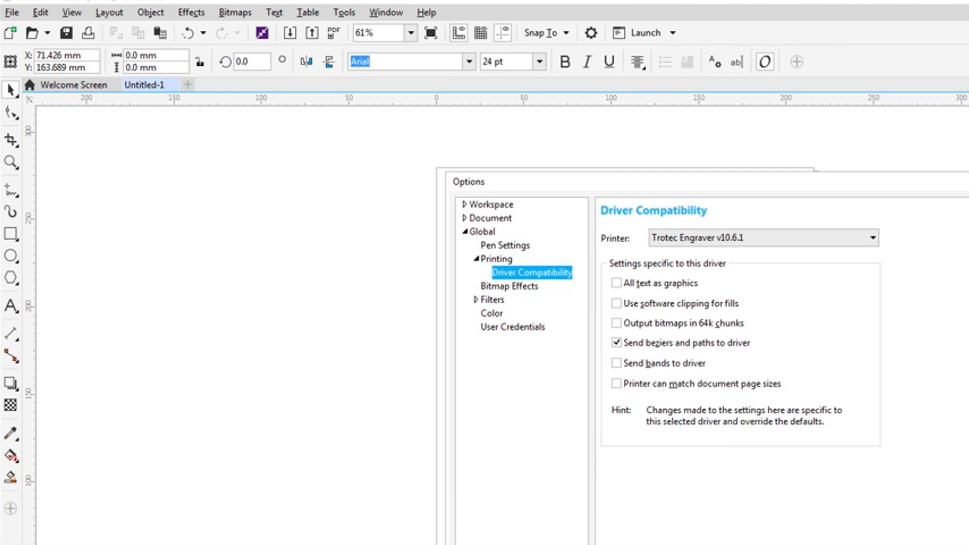
key(Return)
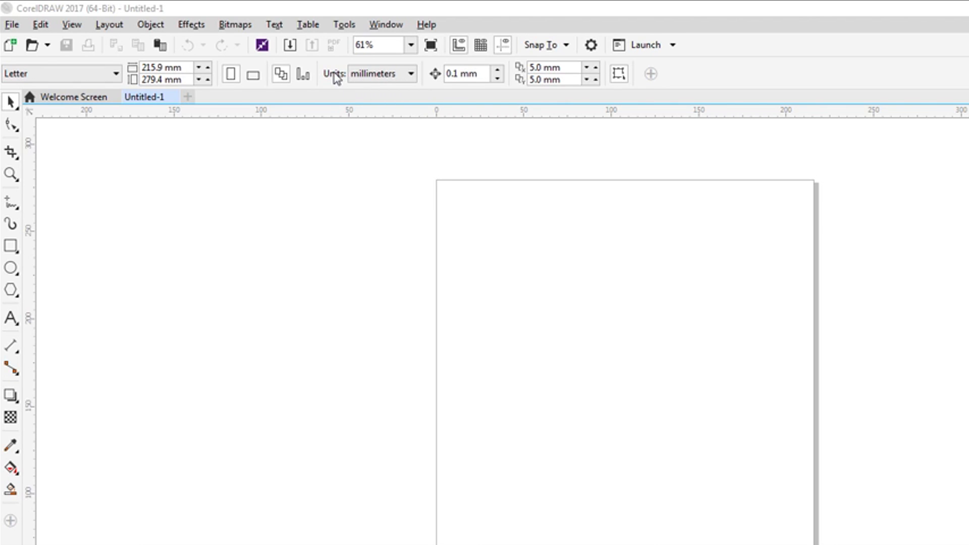
Set the document units to inches, switching back to millimeters once before returning to inches
click(409, 74)
click(395, 92)
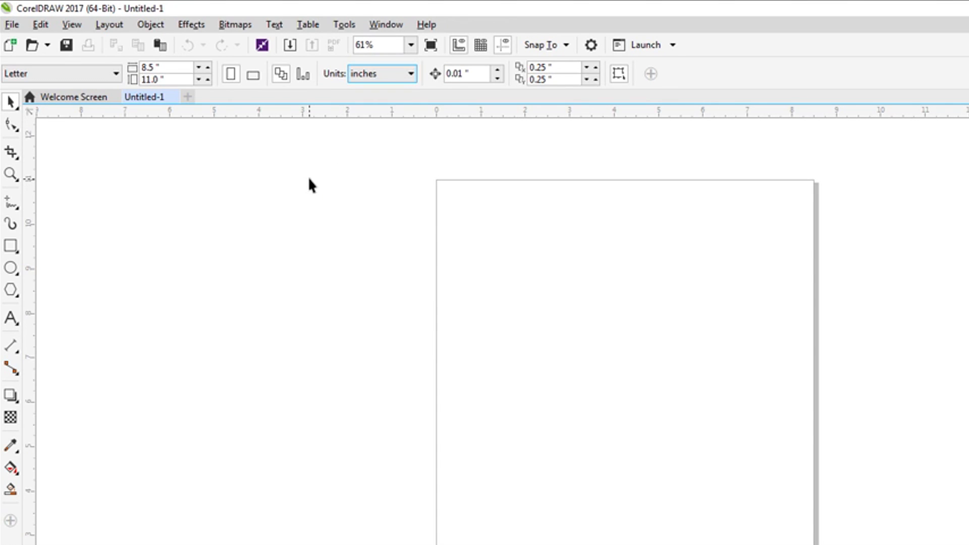
click(413, 75)
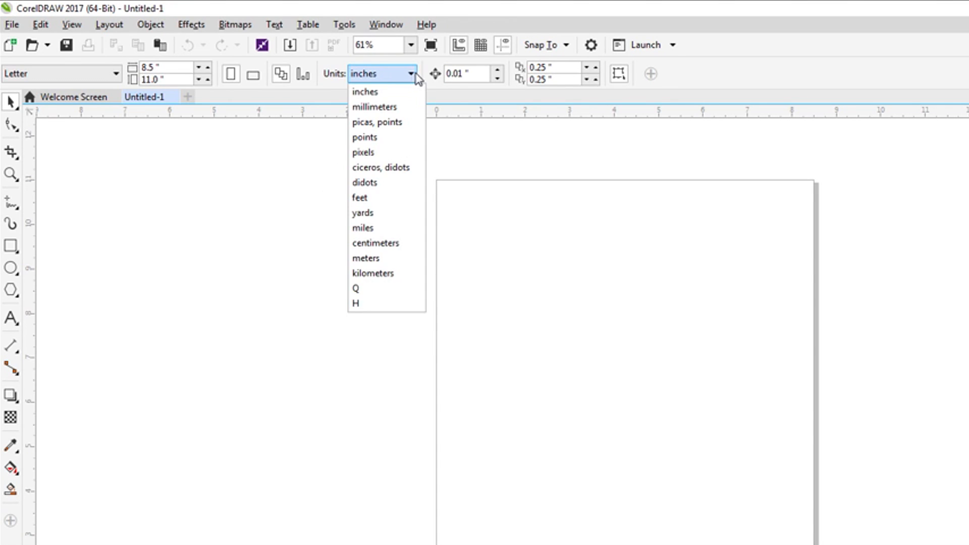
click(381, 107)
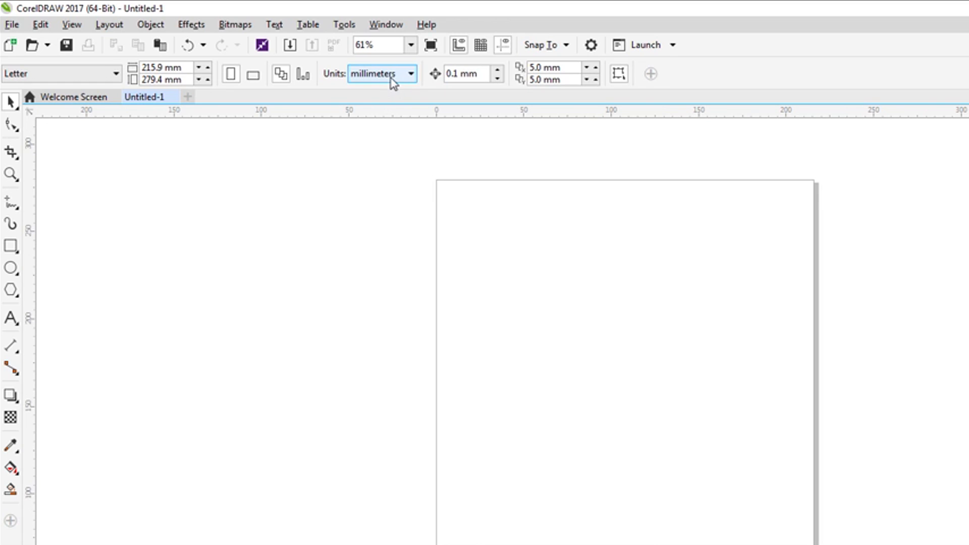
click(393, 81)
click(386, 92)
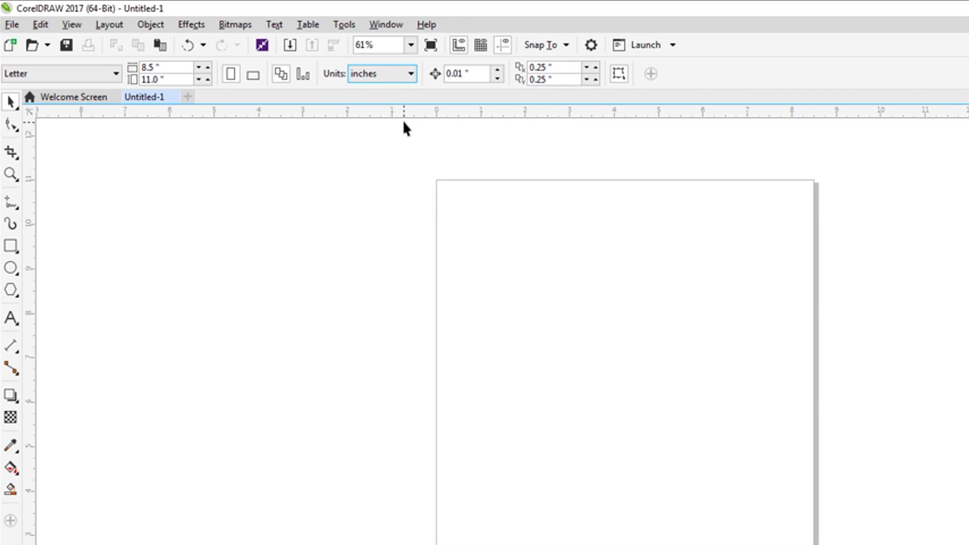
Set the default text units to inches in the workspace text options, placing a text cursor on the page before and after to check
click(11, 318)
click(433, 329)
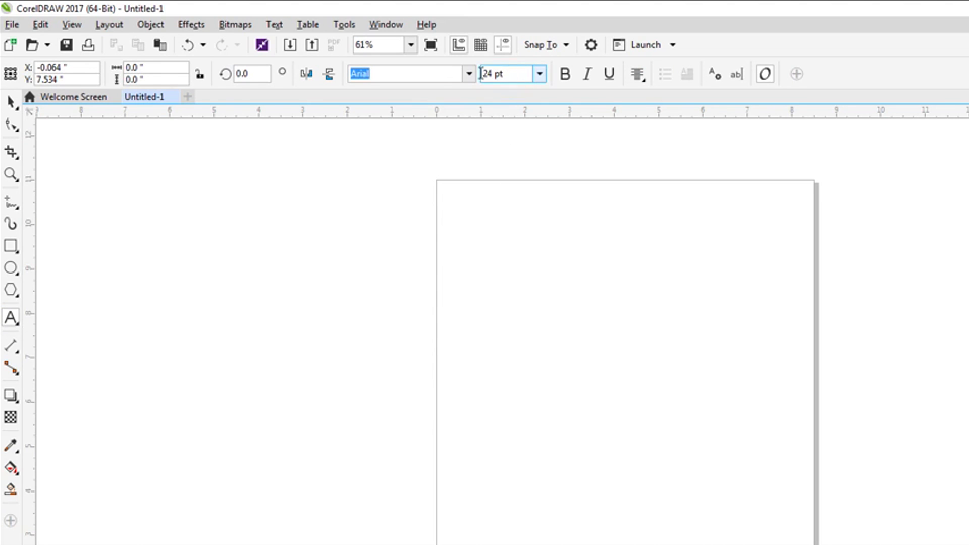
click(342, 26)
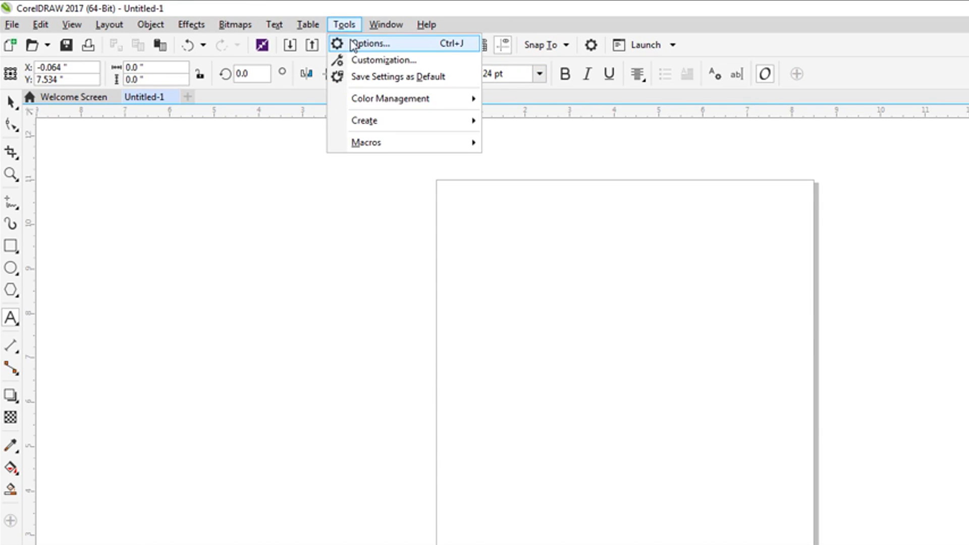
click(352, 45)
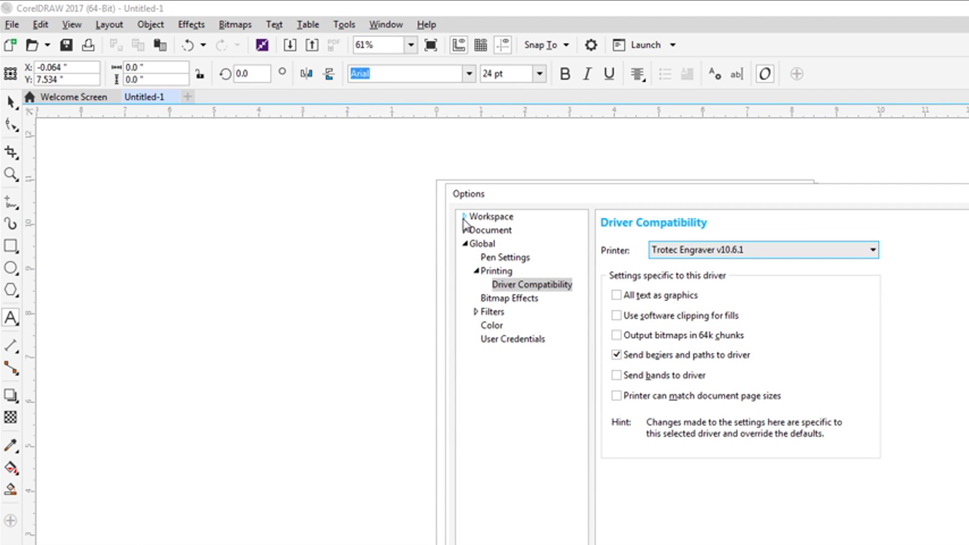
click(465, 217)
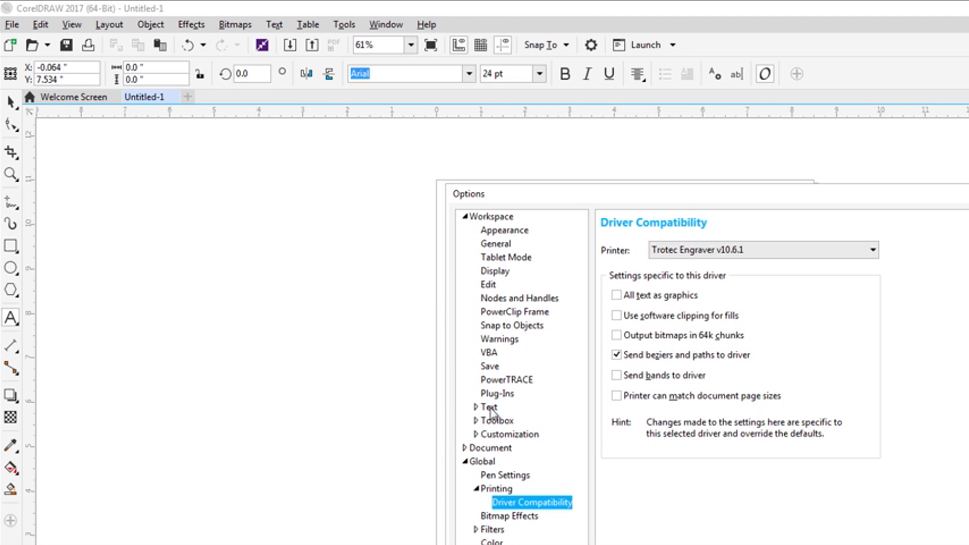
click(489, 407)
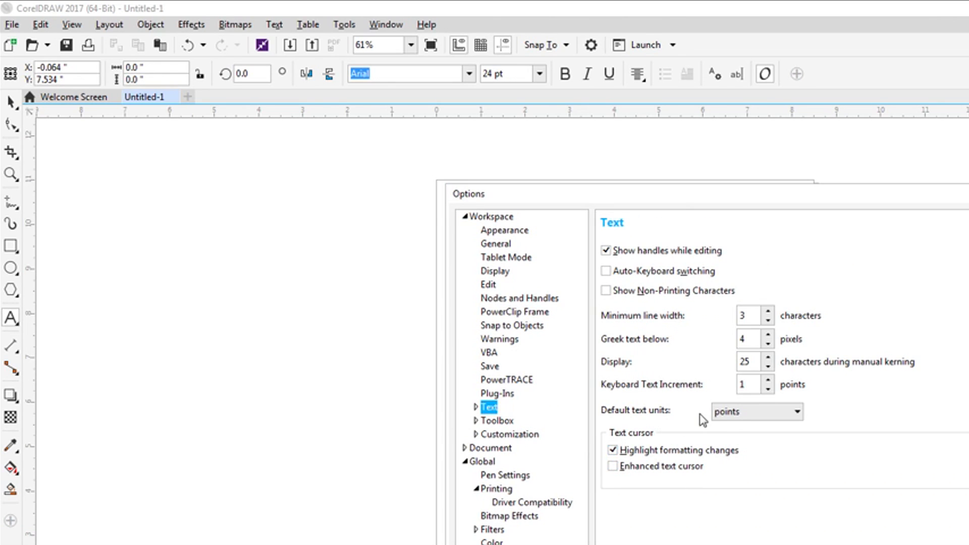
click(747, 418)
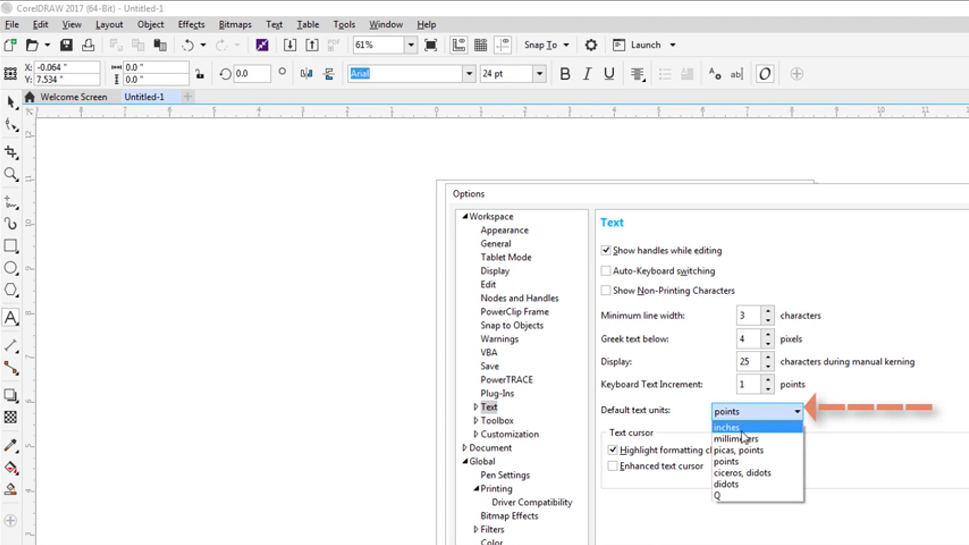
click(748, 427)
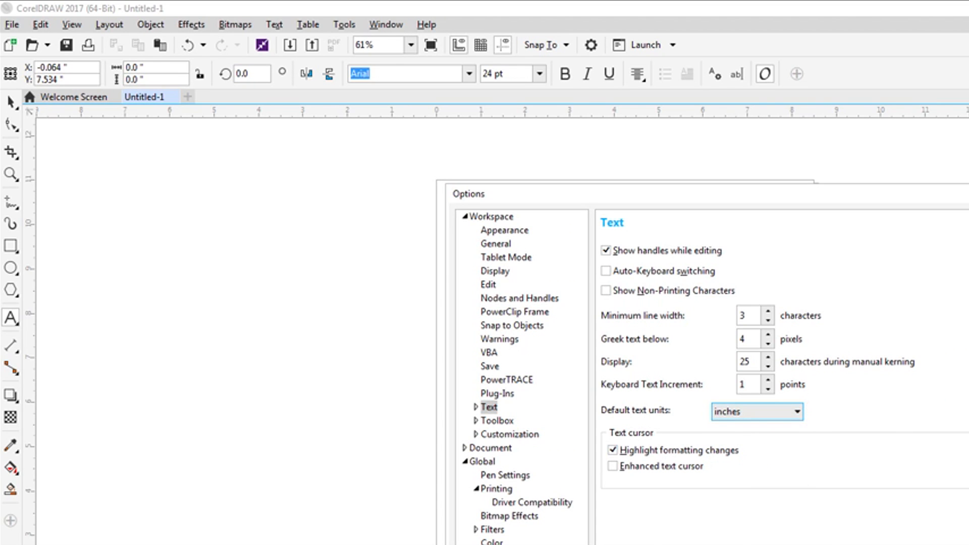
key(Return)
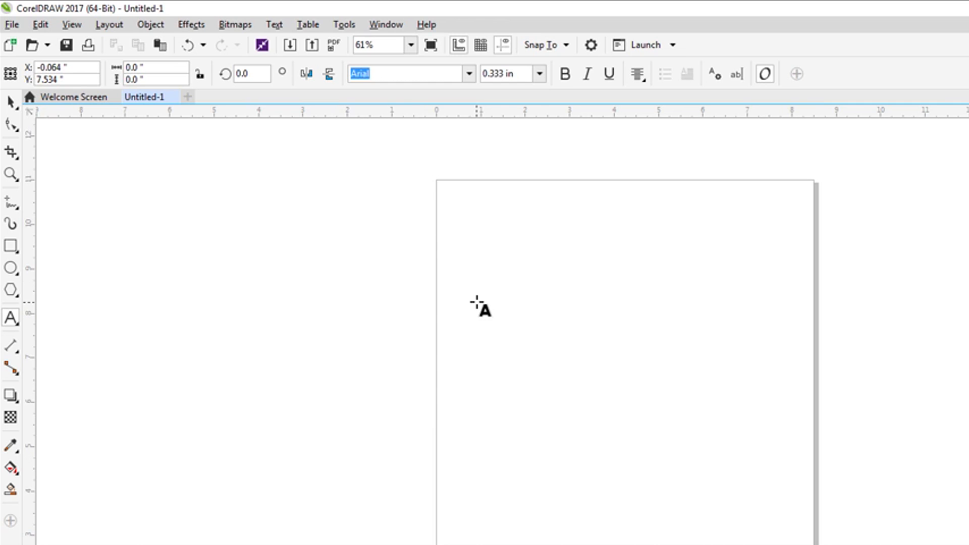
click(478, 302)
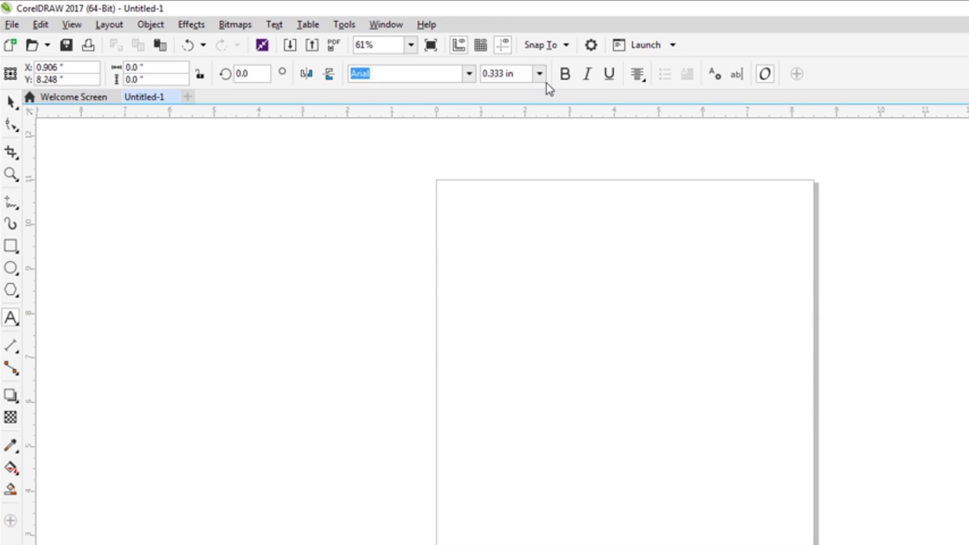